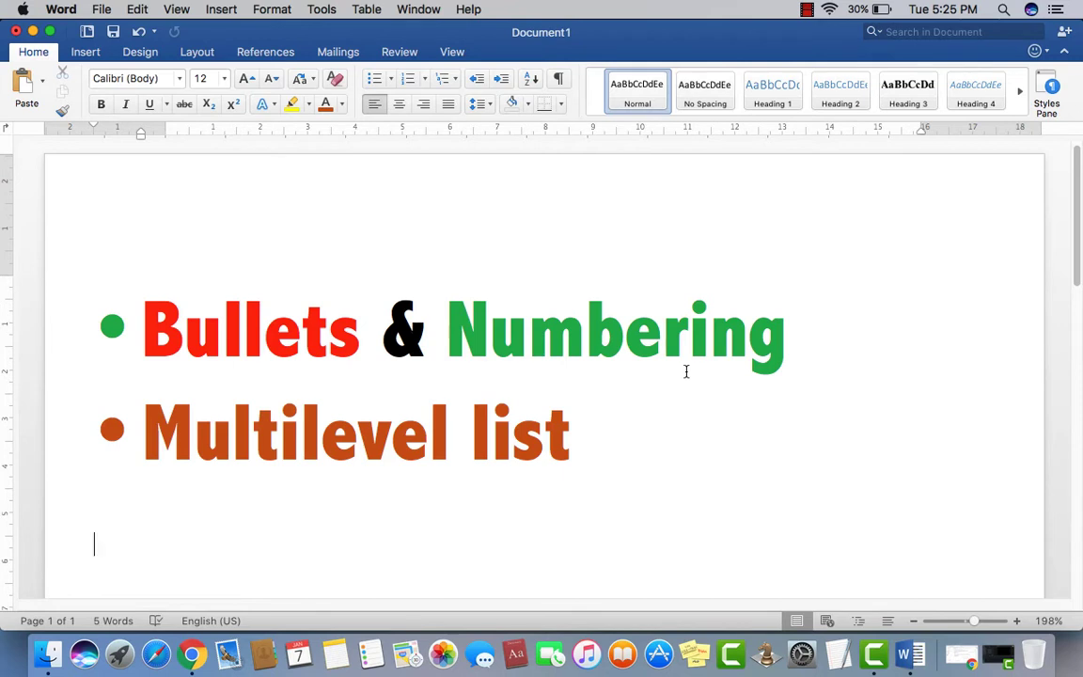
Step: Type 'Ms office Packages' on the empty line below the Multilevel list title
scroll(687, 371, down, 1)
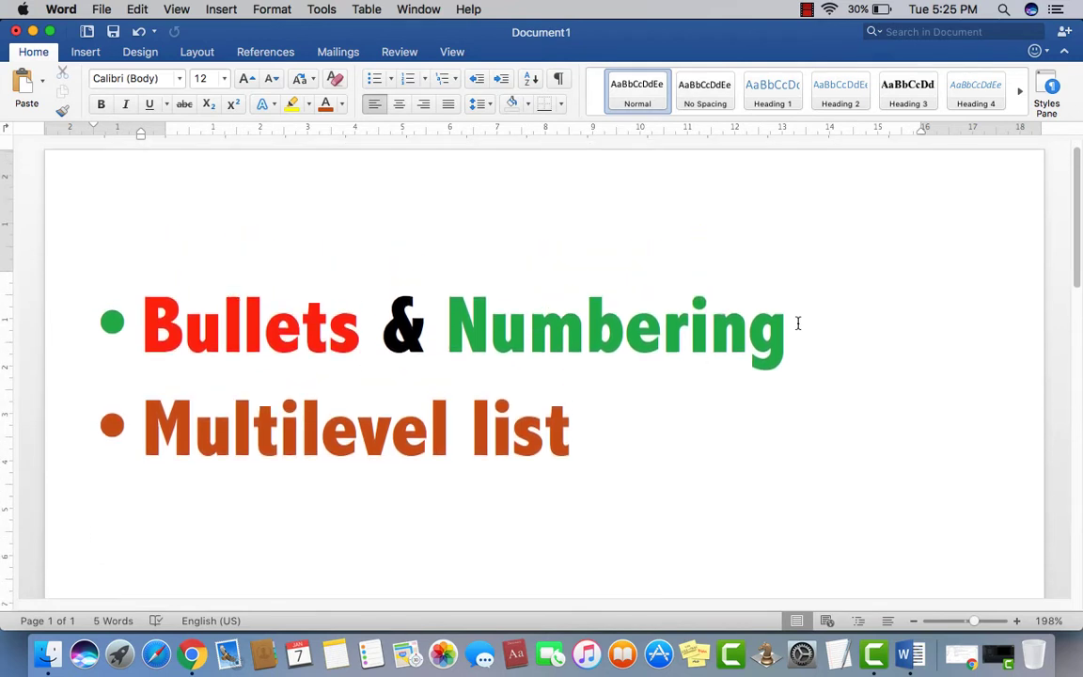
drag(797, 323, 261, 318)
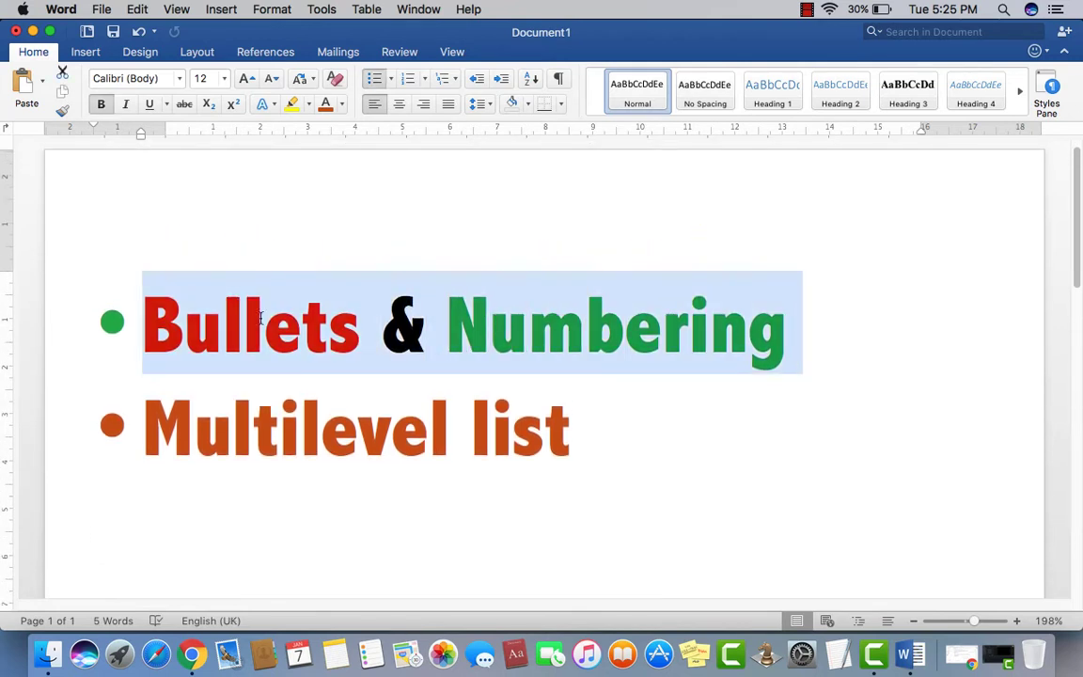
click(481, 525)
scroll(568, 442, down, 2)
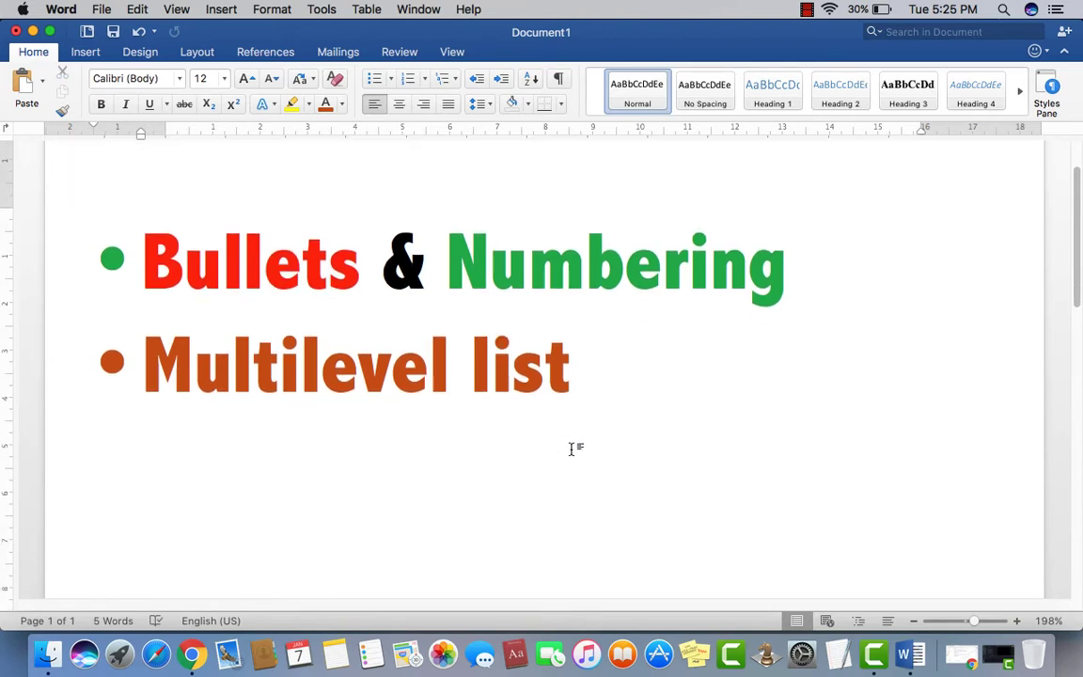
scroll(571, 449, down, 5)
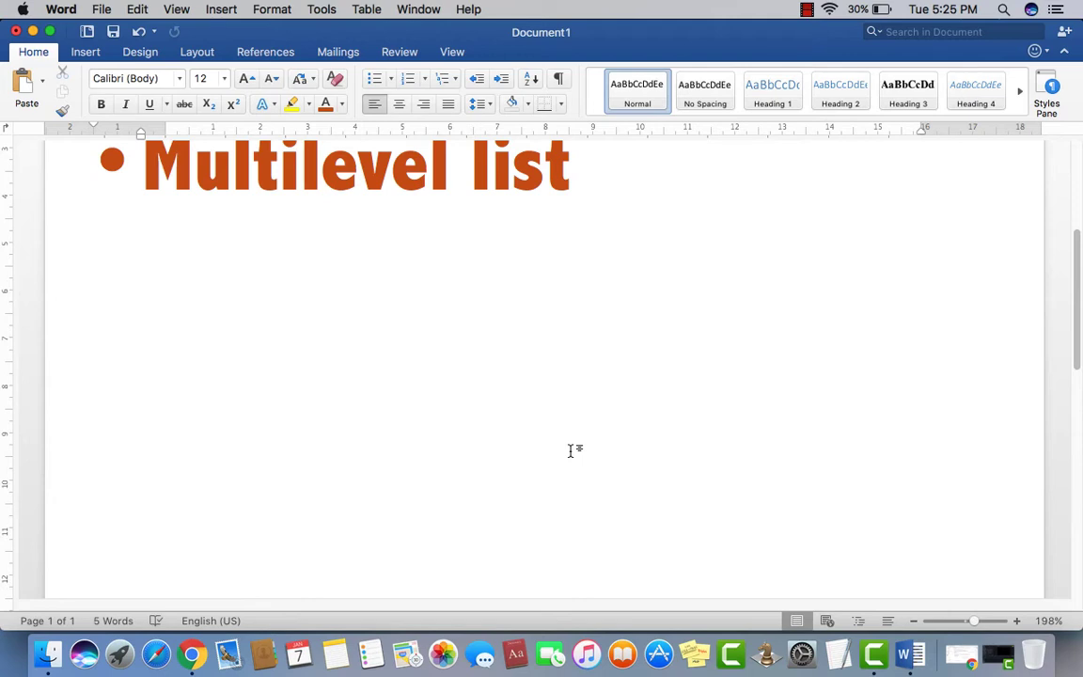
text(M)
text(s offic)
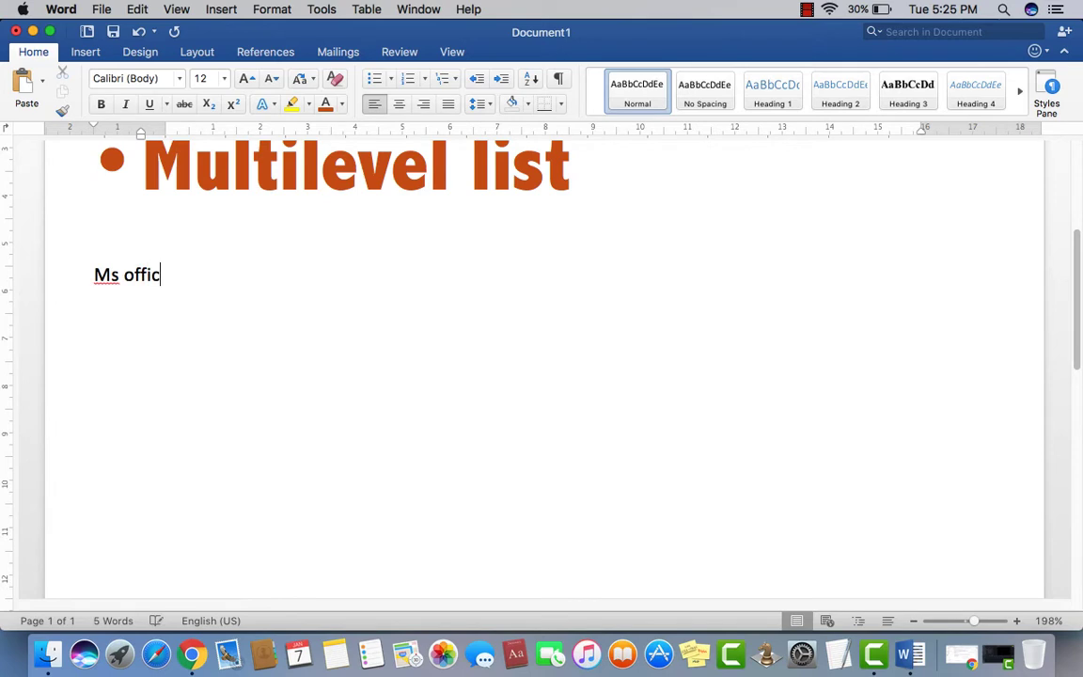
text(ee)
key(BackSpace)
text(Pak)
key(BackSpace)
text(kage )
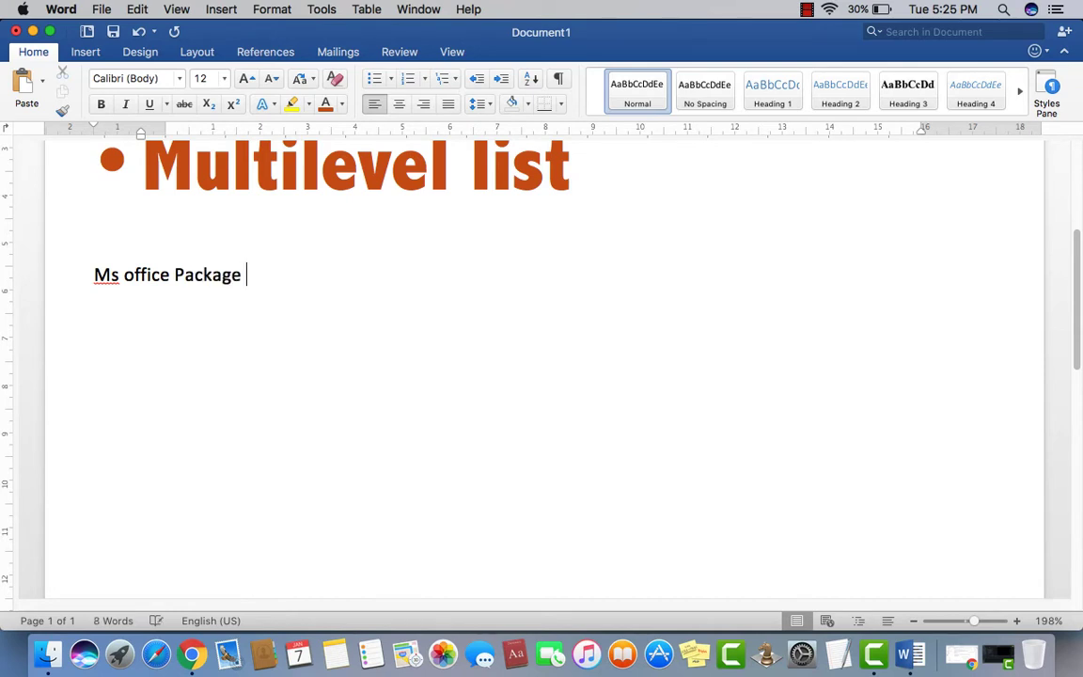
text(s)
Step: Add the lines 'Ms word', 'Ms excel' and 'Ms PowerPoint' beneath it, one per line
key(Return)
text(Ms word)
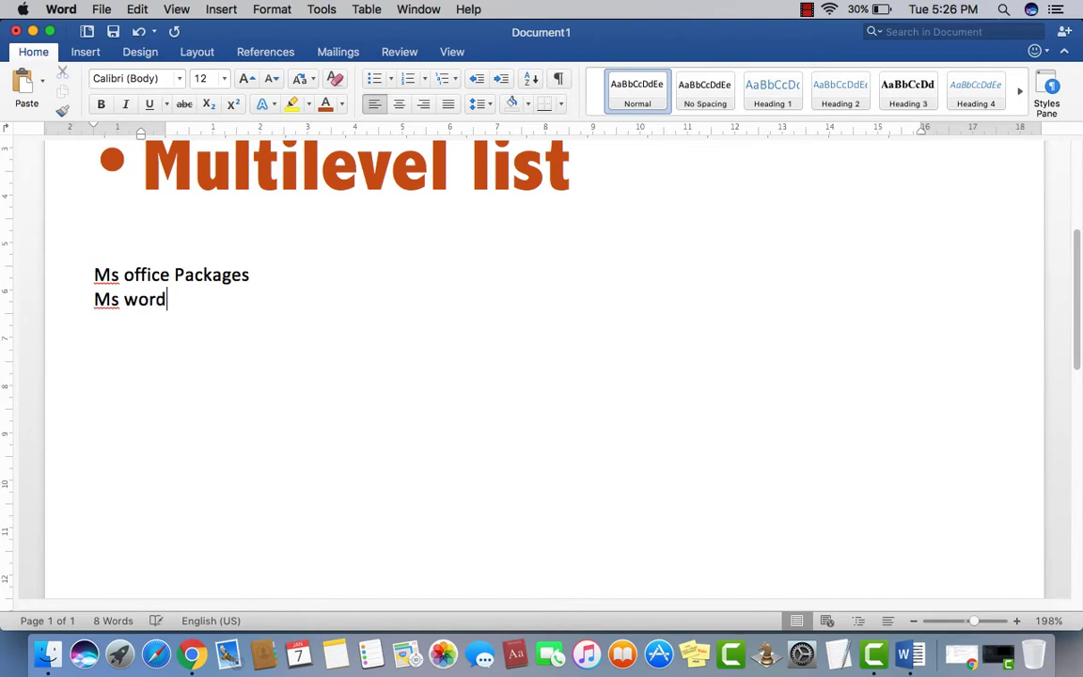
key(Return)
text(Ms e)
text(xcel)
key(Return)
text(M)
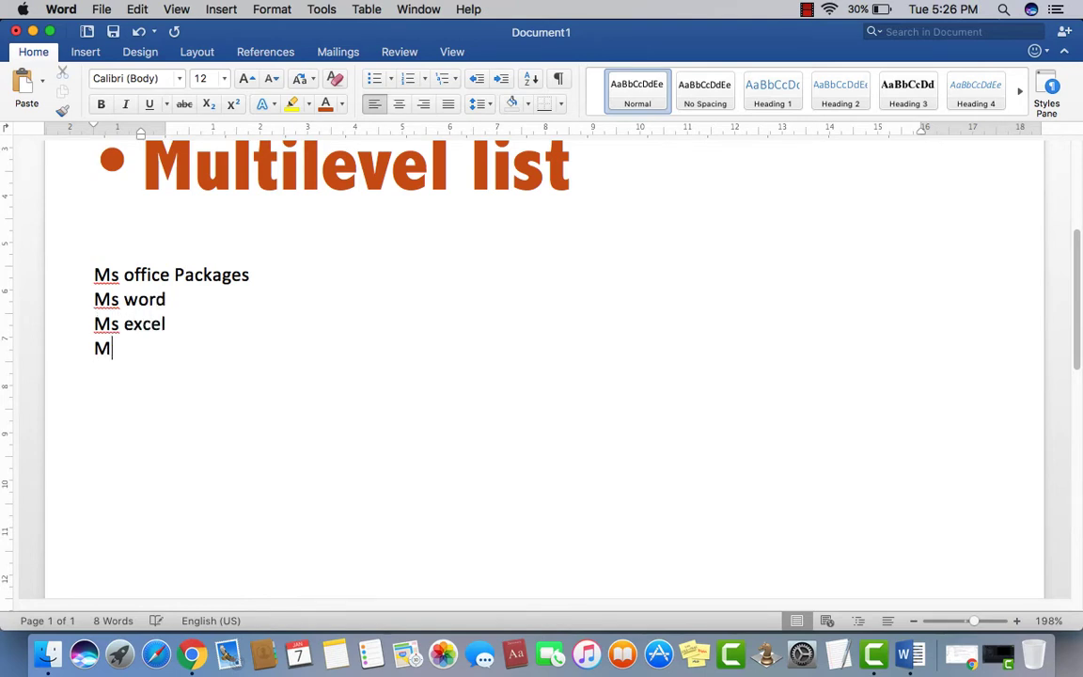
text(s Power)
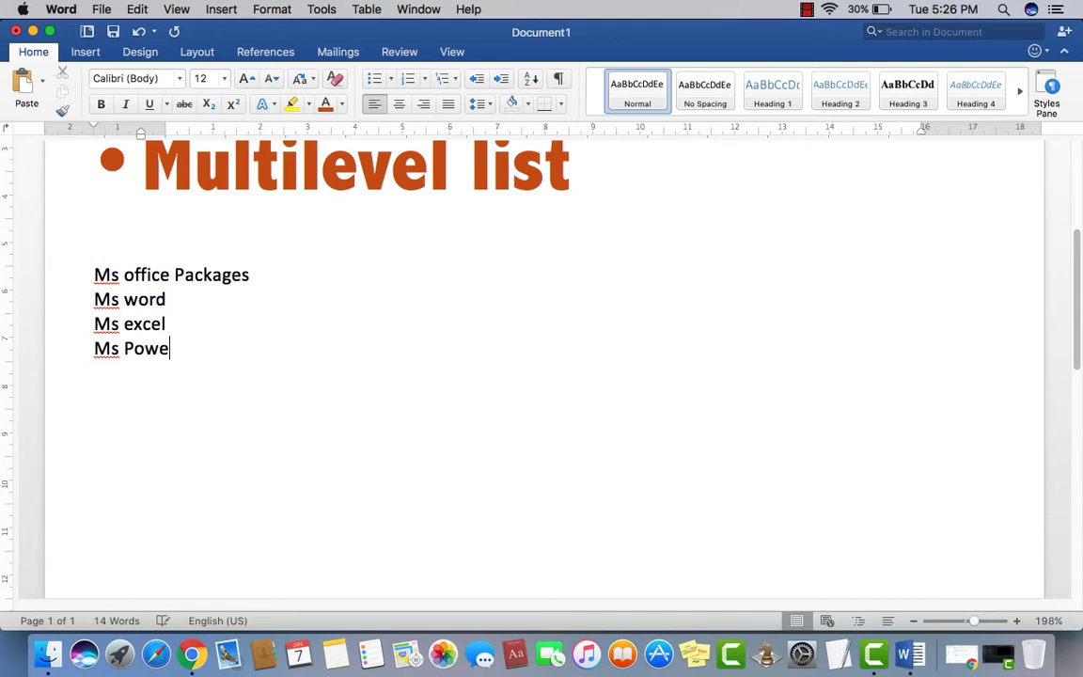
text(Point)
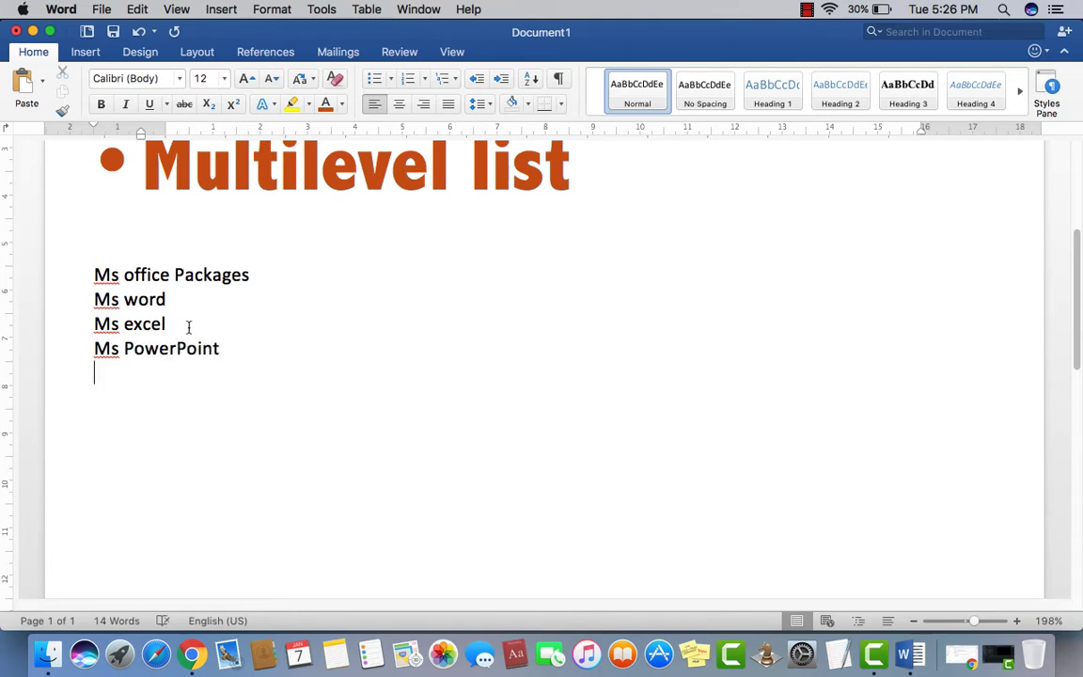
Step: Enlarge the 'Ms office Packages' line to 20 pt
triple_click(249, 275)
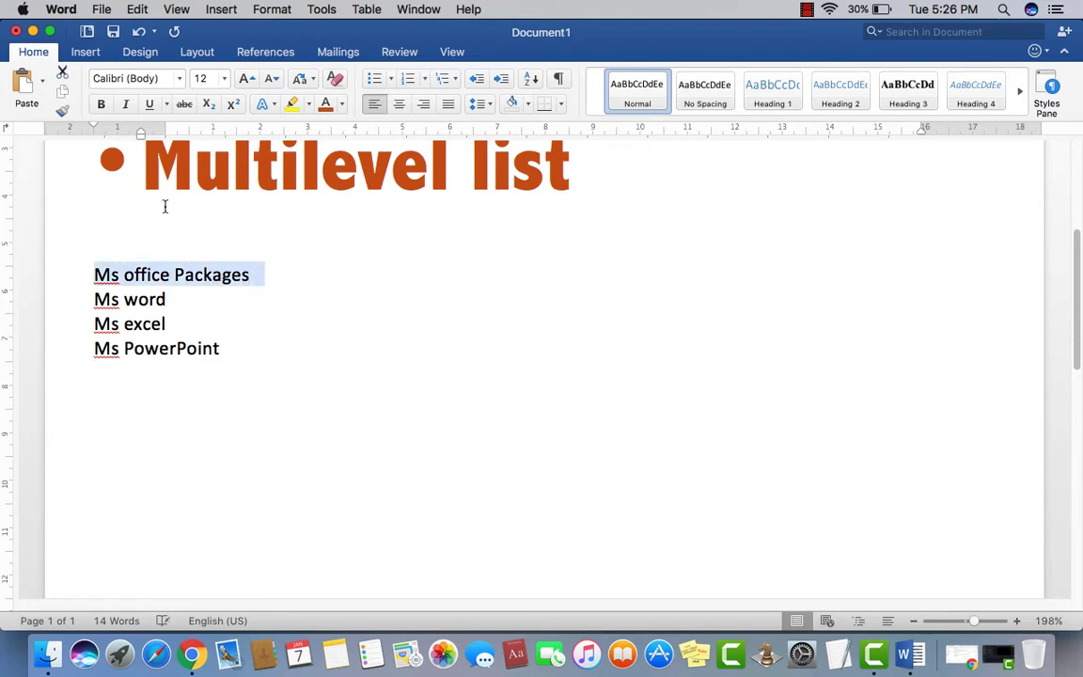
click(243, 81)
click(243, 81)
click(242, 81)
click(243, 81)
click(228, 375)
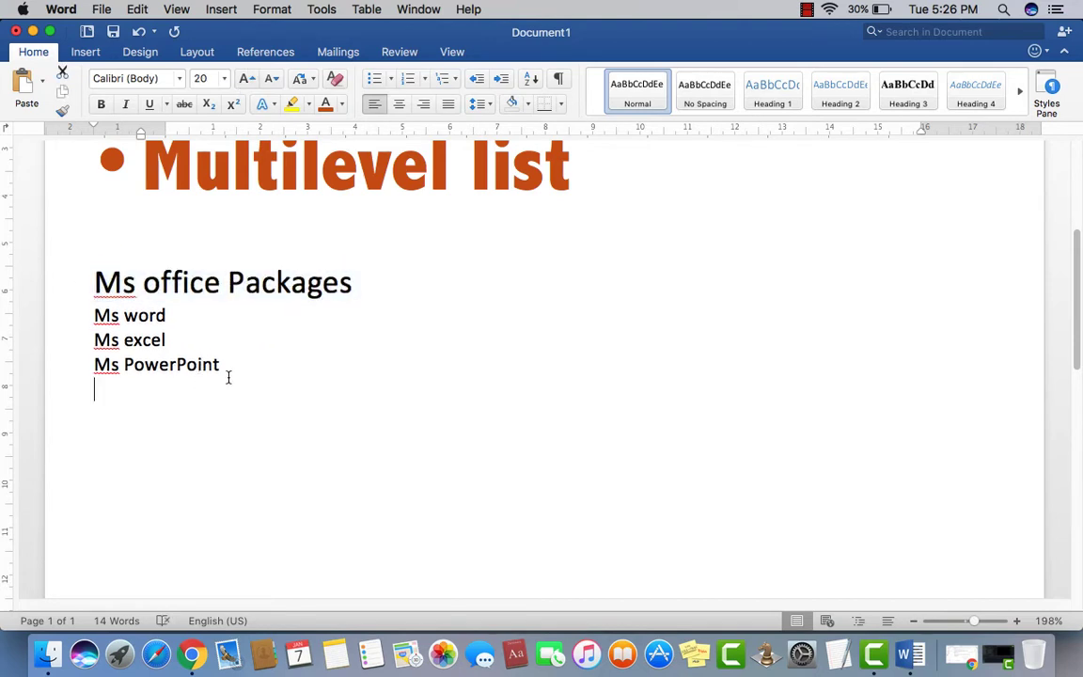
Step: Select the Ms word, Ms excel and Ms PowerPoint lines and make them bold
drag(233, 371, 92, 317)
click(155, 425)
drag(226, 370, 96, 311)
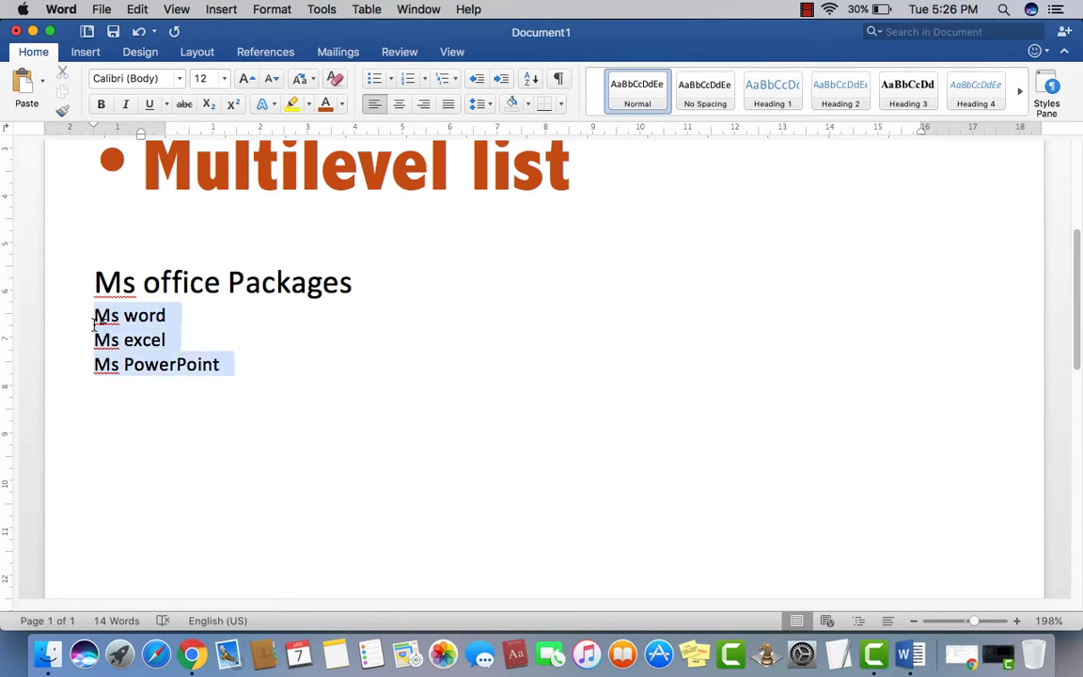
click(178, 427)
drag(230, 365, 93, 312)
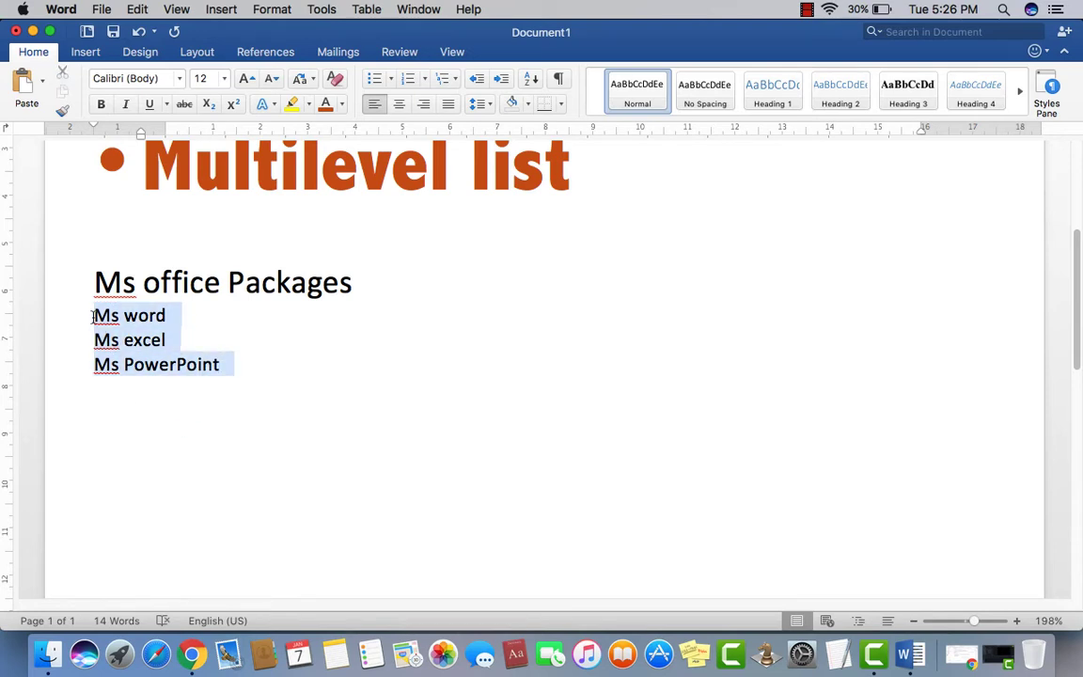
click(195, 391)
drag(234, 369, 94, 305)
click(101, 105)
click(168, 453)
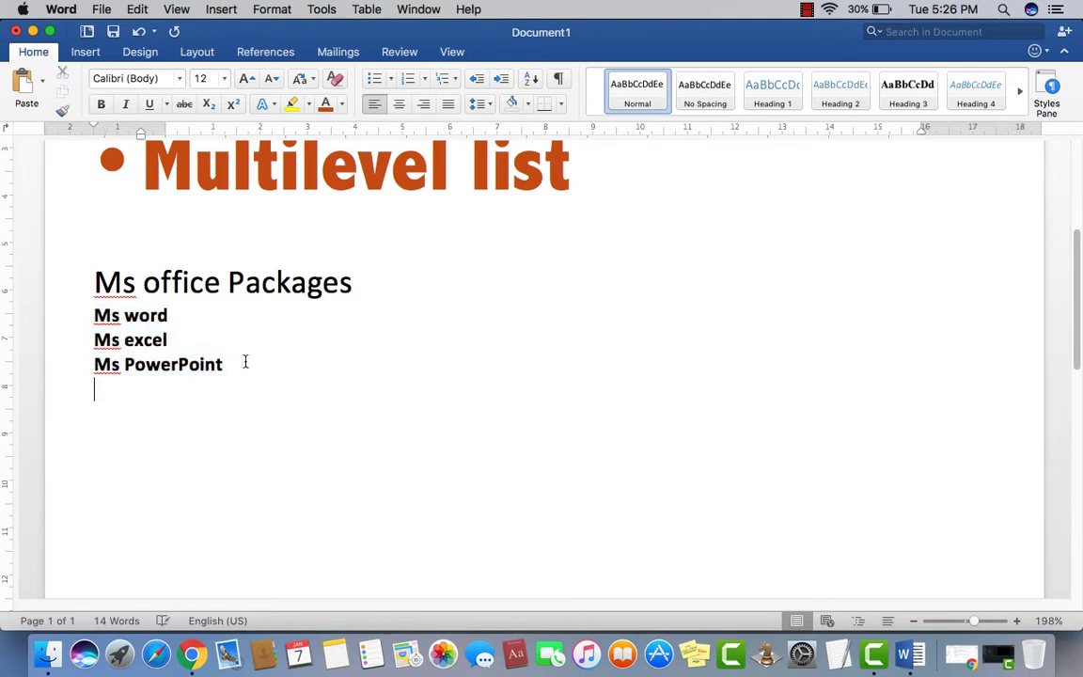
drag(239, 365, 102, 315)
Step: Bold the 'Ms office Packages' heading and return the three program lines to regular weight
drag(358, 284, 58, 284)
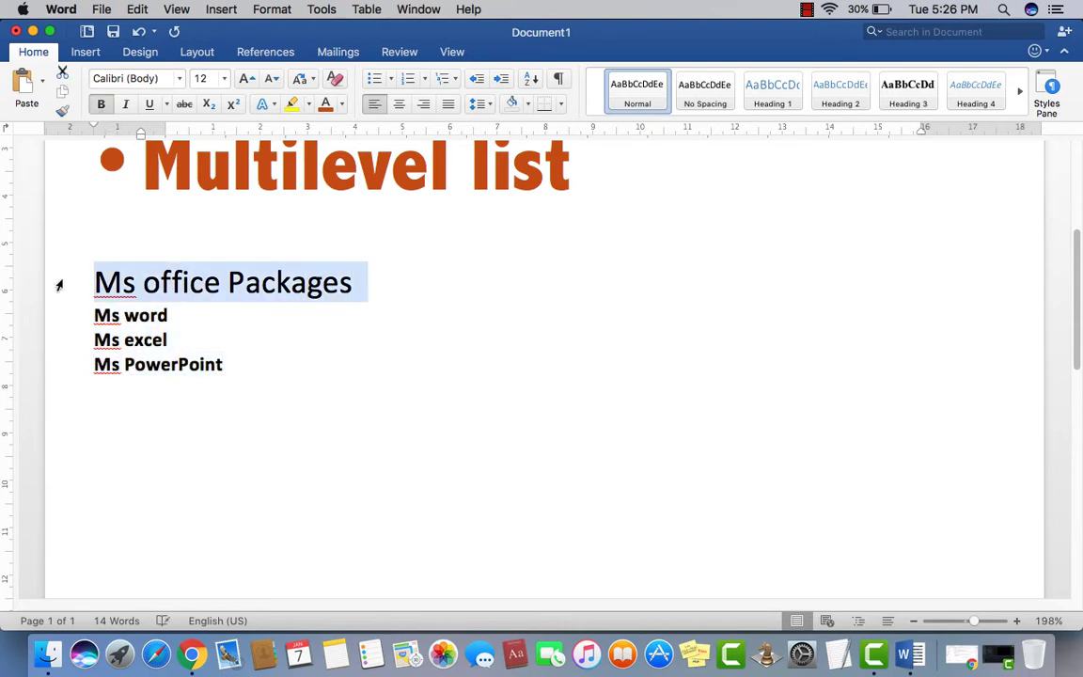
click(100, 105)
mouse_move(239, 366)
mouse_down()
mouse_move(101, 326)
mouse_move(99, 315)
mouse_up()
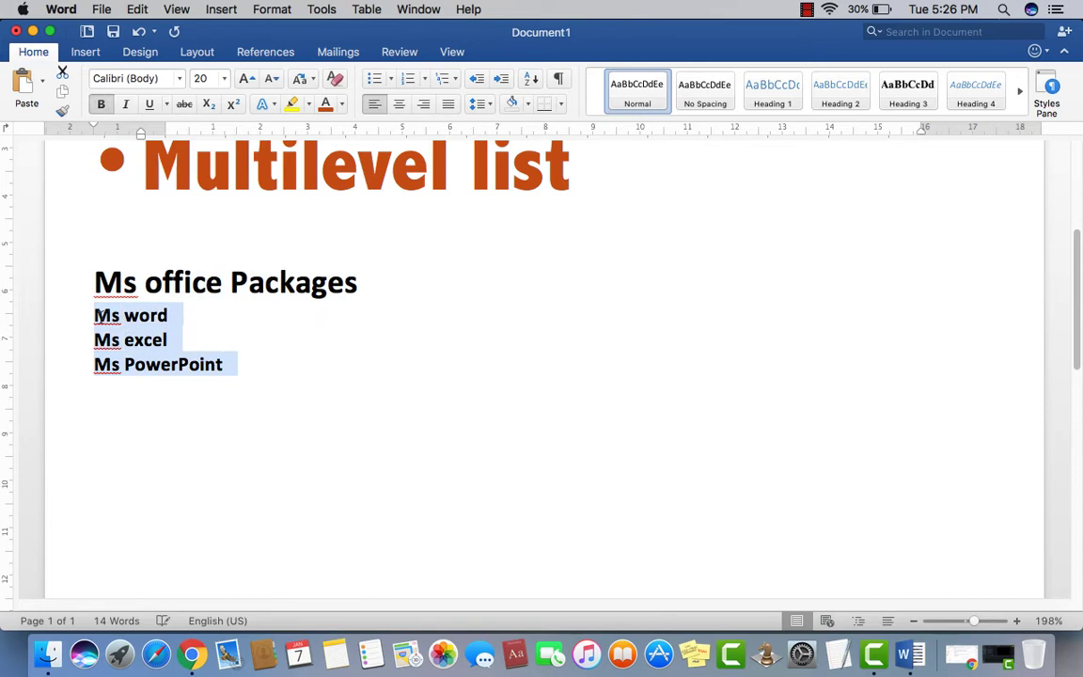
click(98, 104)
click(166, 411)
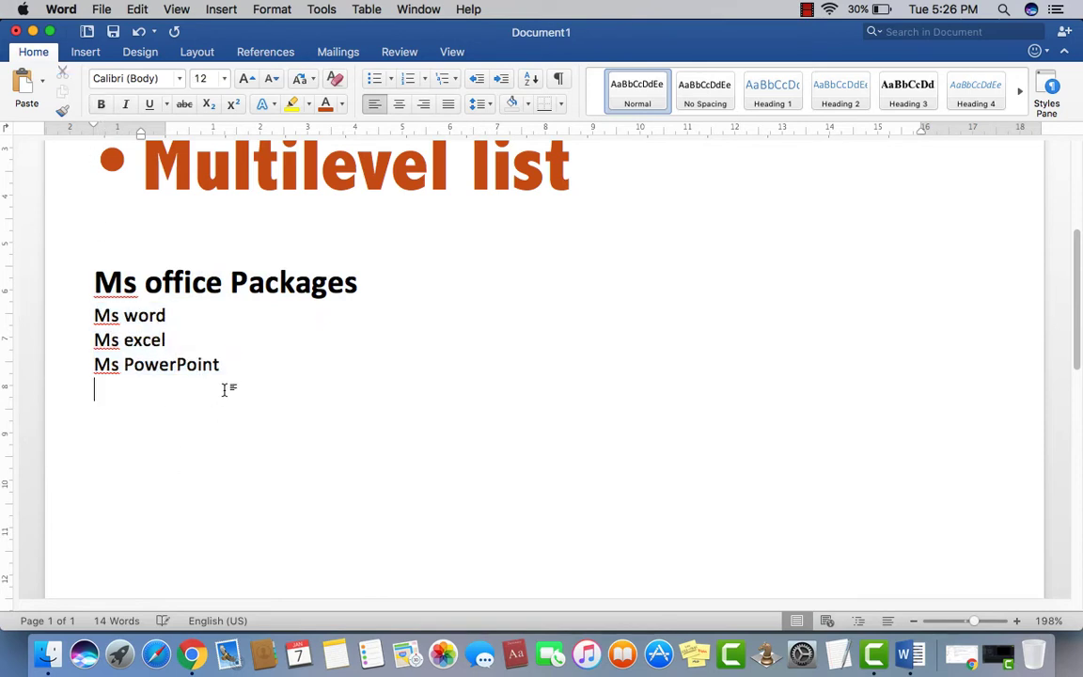
drag(225, 365, 93, 316)
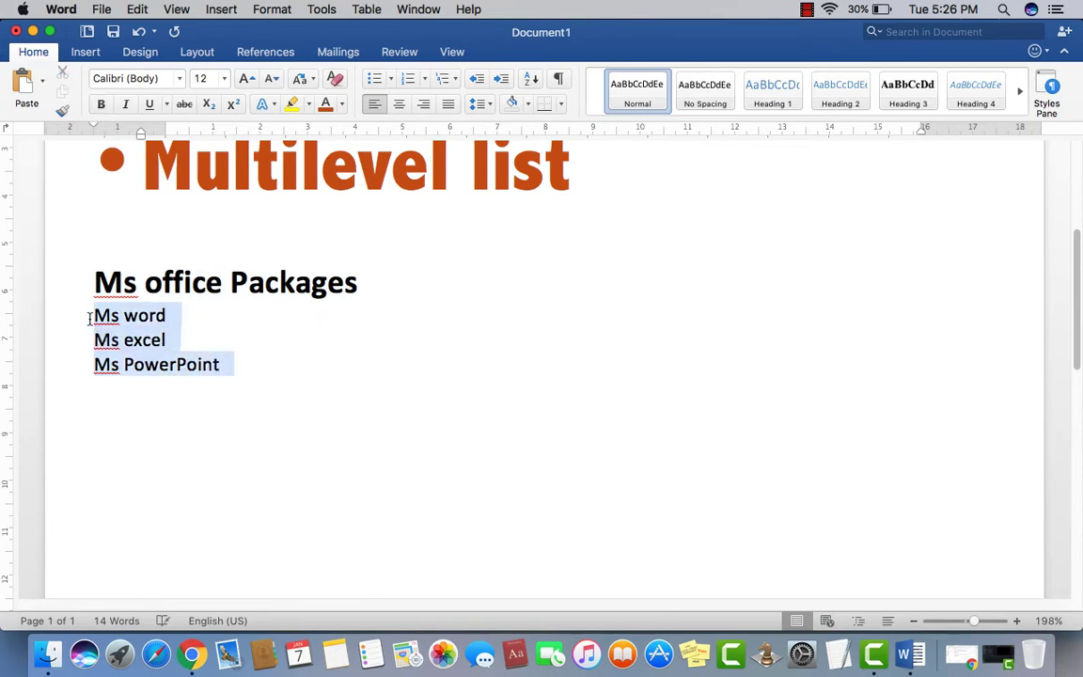
Step: Bullet Ms word, Ms excel and Ms PowerPoint, trying arrowheads before settling on round dots
click(374, 81)
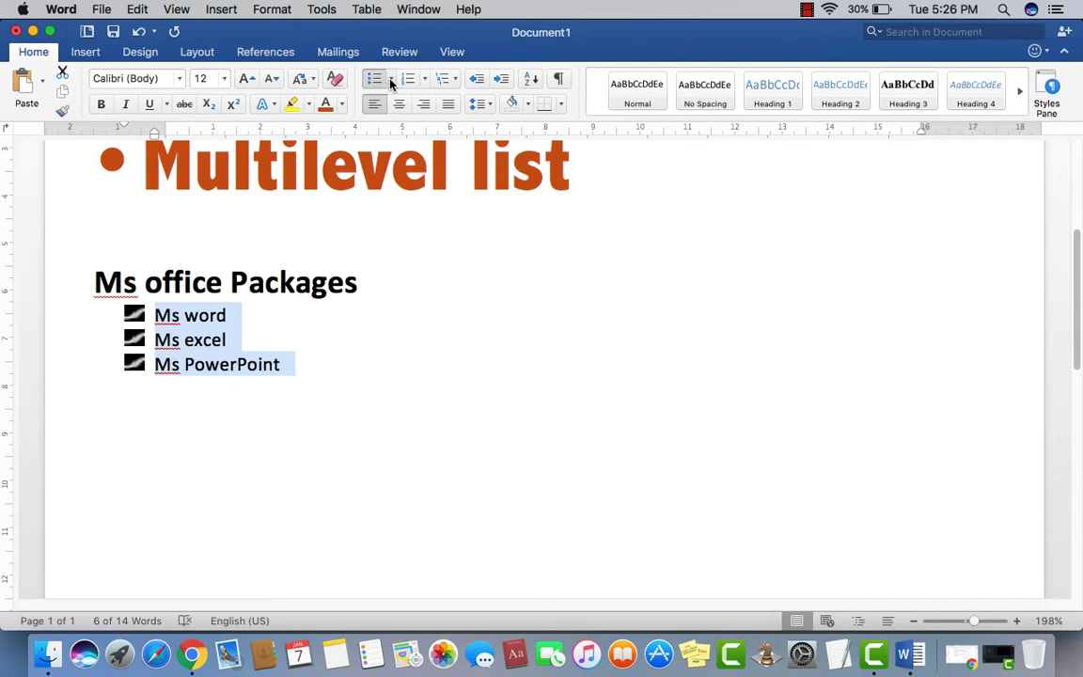
click(391, 81)
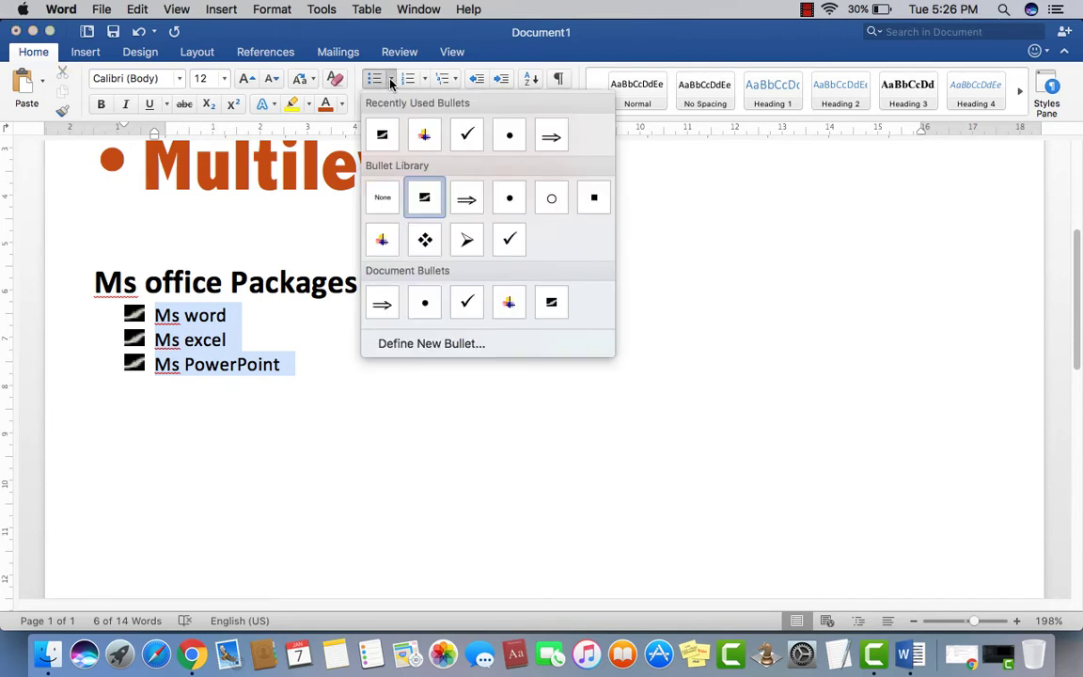
click(512, 138)
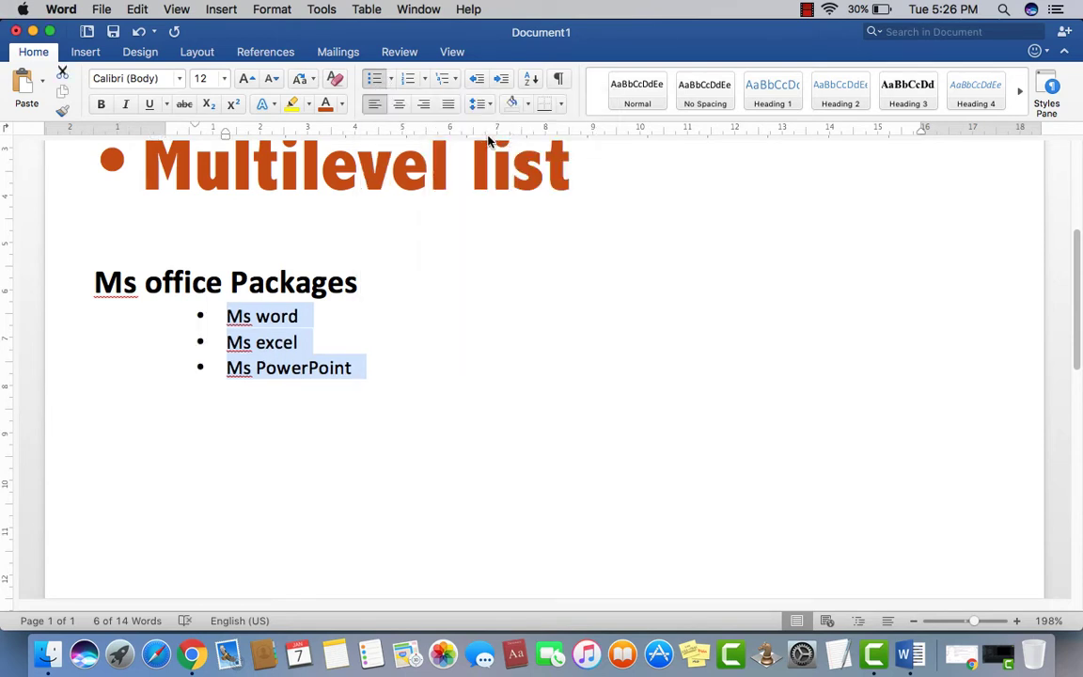
click(392, 81)
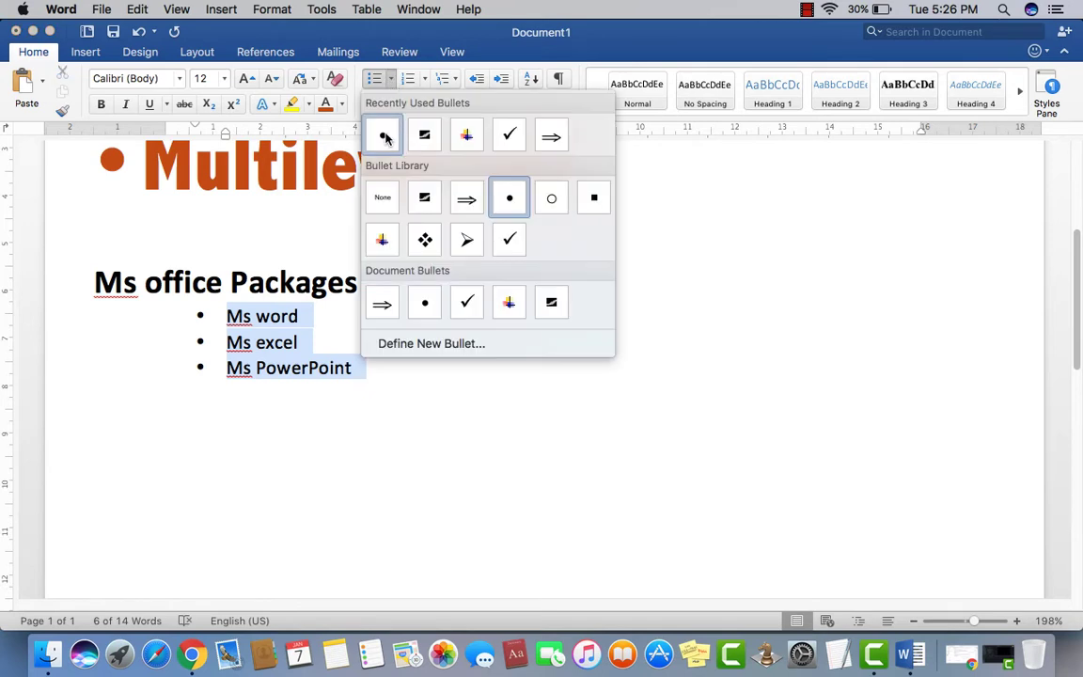
click(467, 241)
click(391, 79)
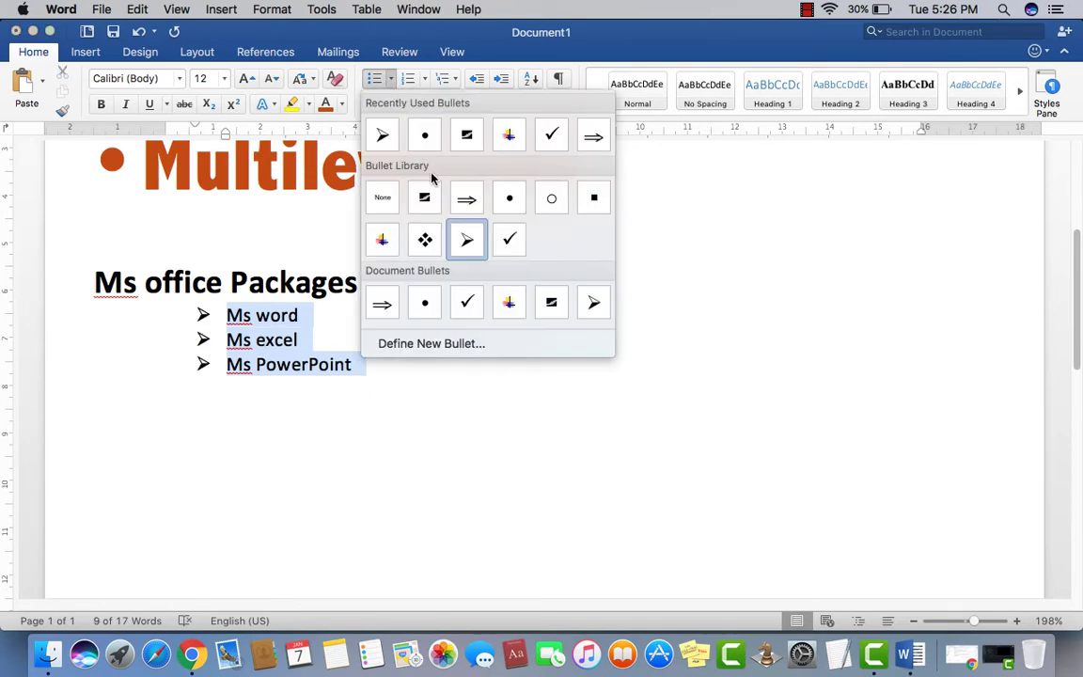
click(511, 198)
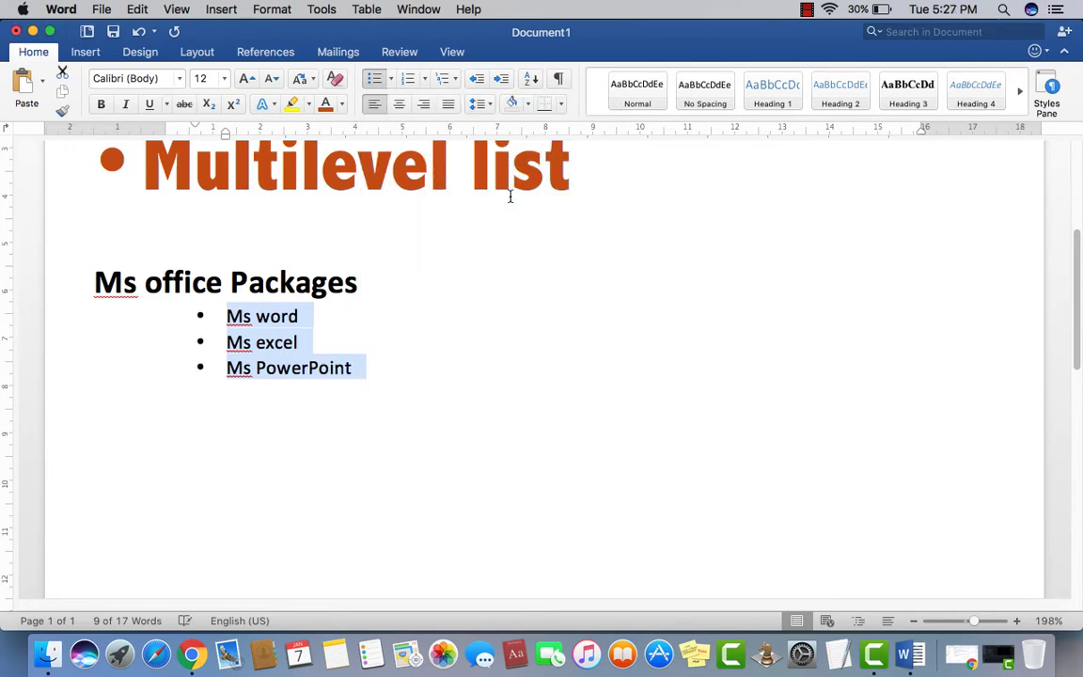
click(391, 79)
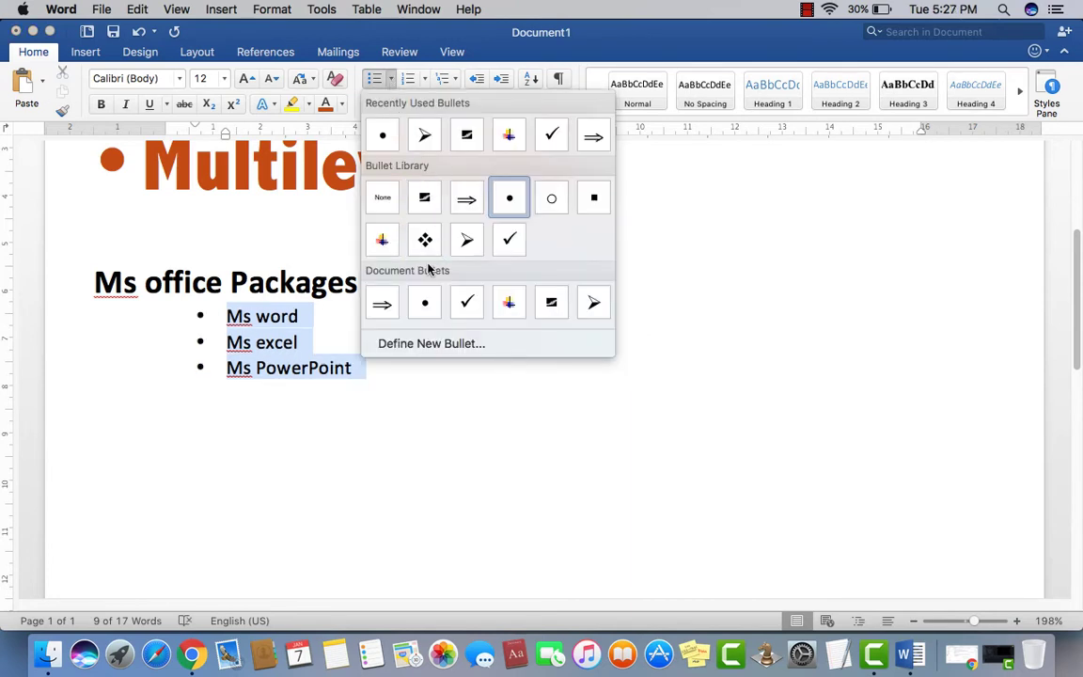
click(428, 311)
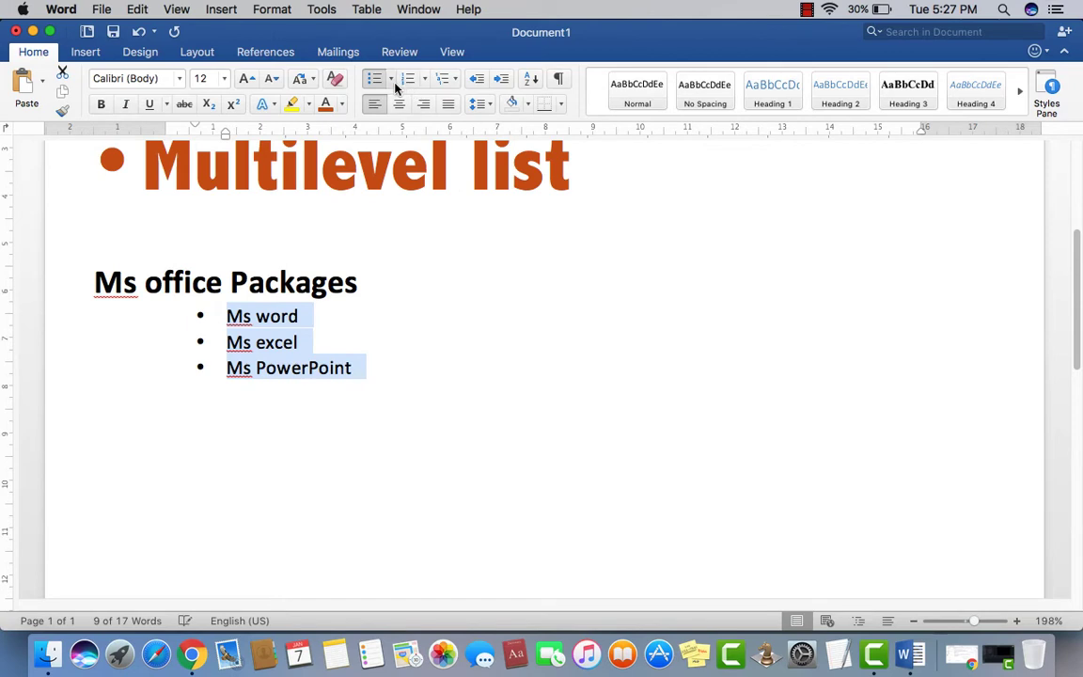
Step: Move the bulleted list left and indent the 'Ms office Packages' heading right to line up
click(200, 318)
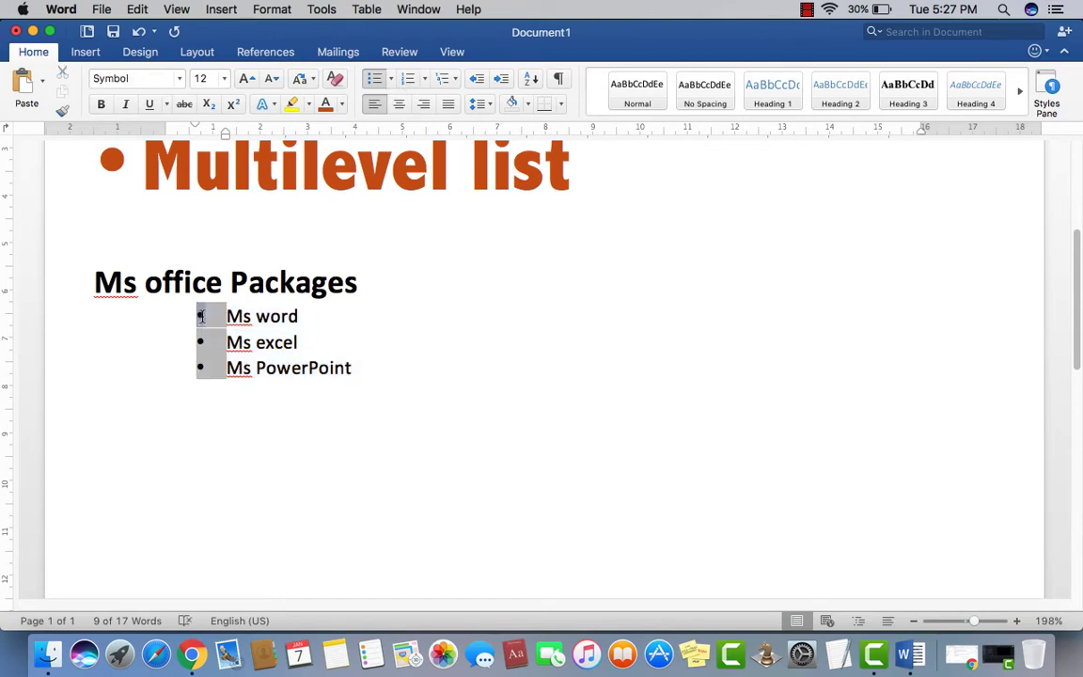
drag(201, 318, 87, 318)
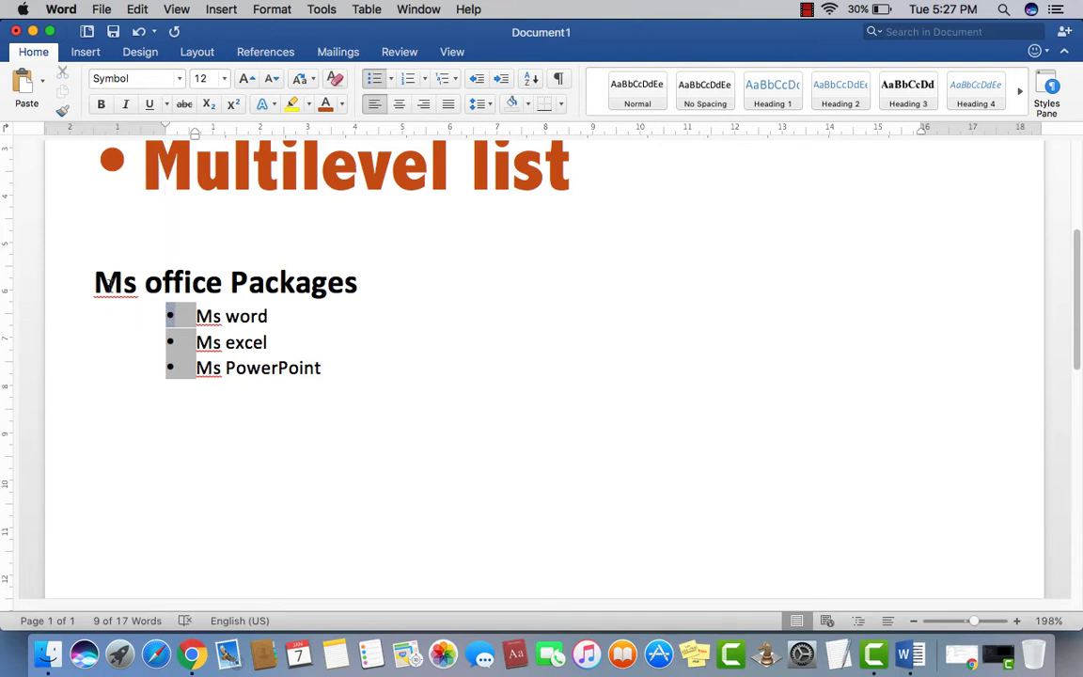
click(94, 282)
drag(93, 126, 153, 126)
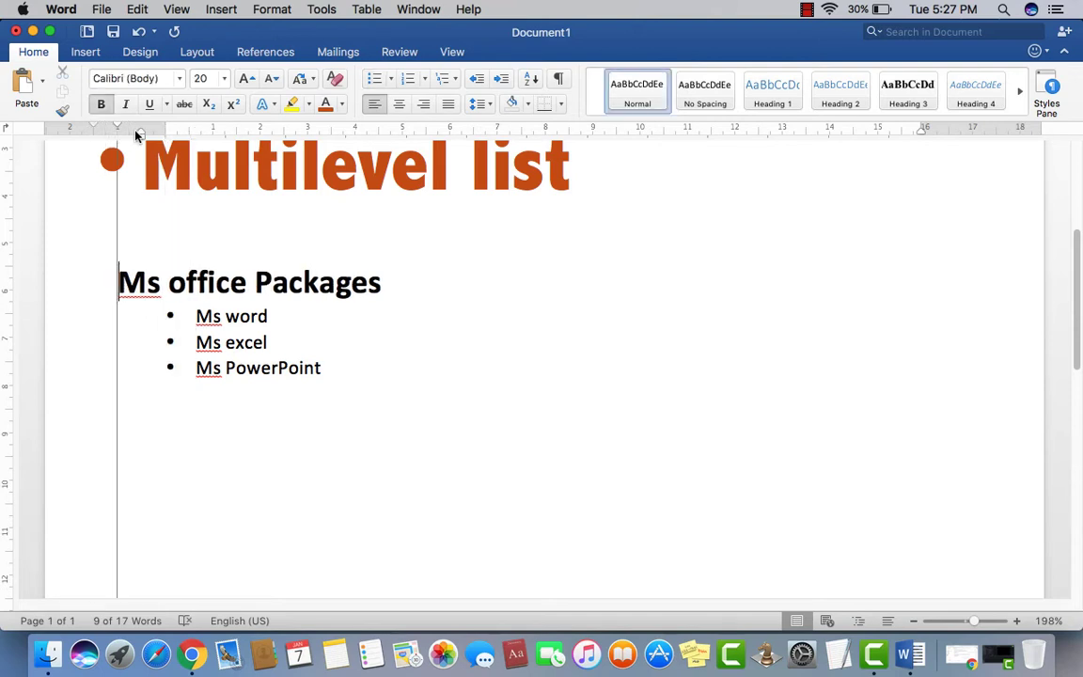
Step: Switch the three list items to arrowhead bullets
click(282, 437)
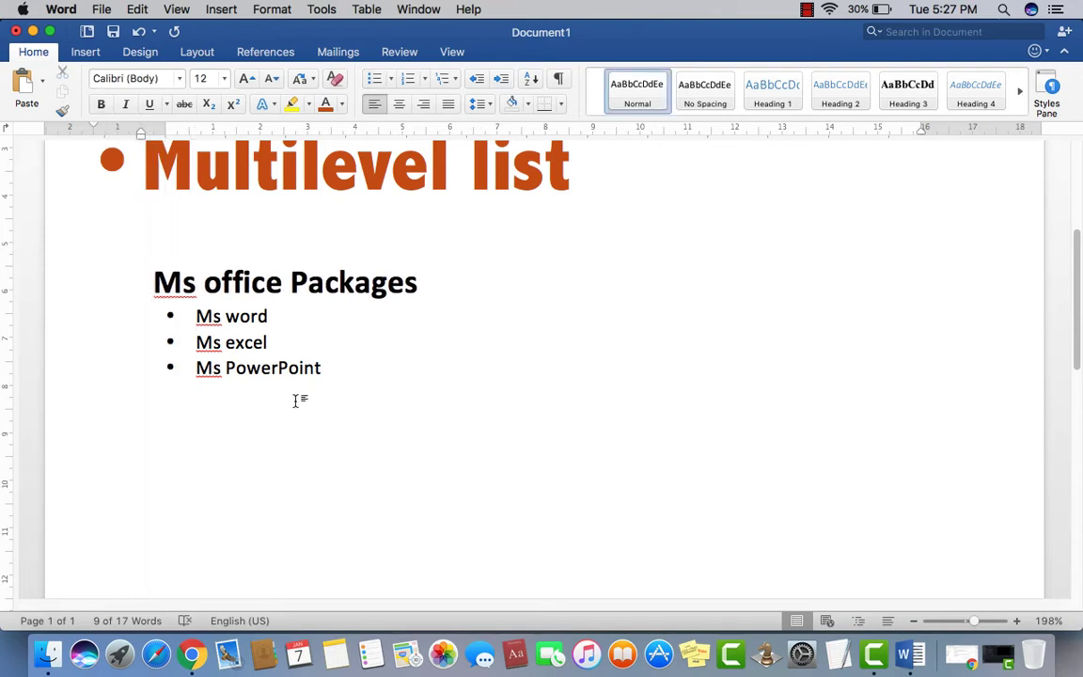
drag(321, 368, 190, 317)
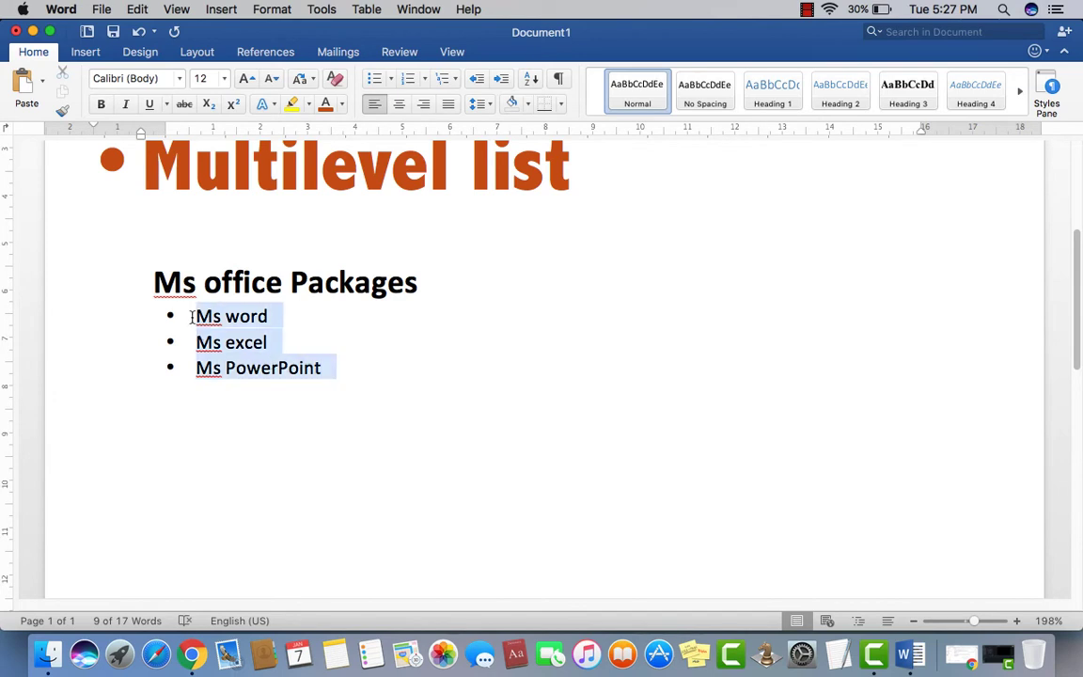
click(391, 79)
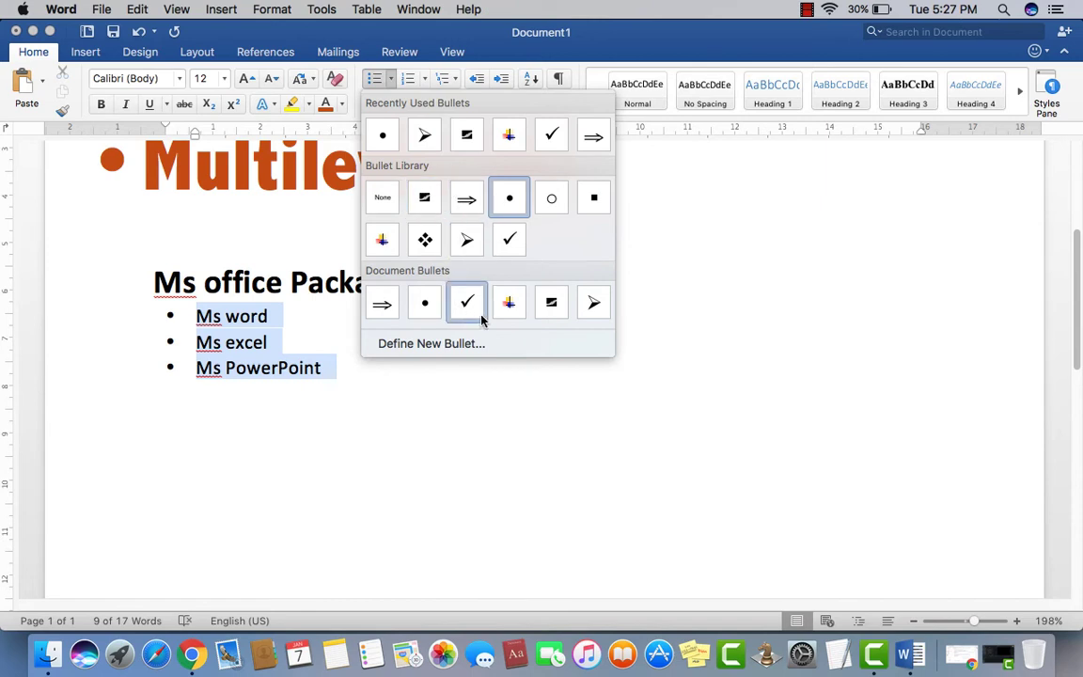
click(594, 304)
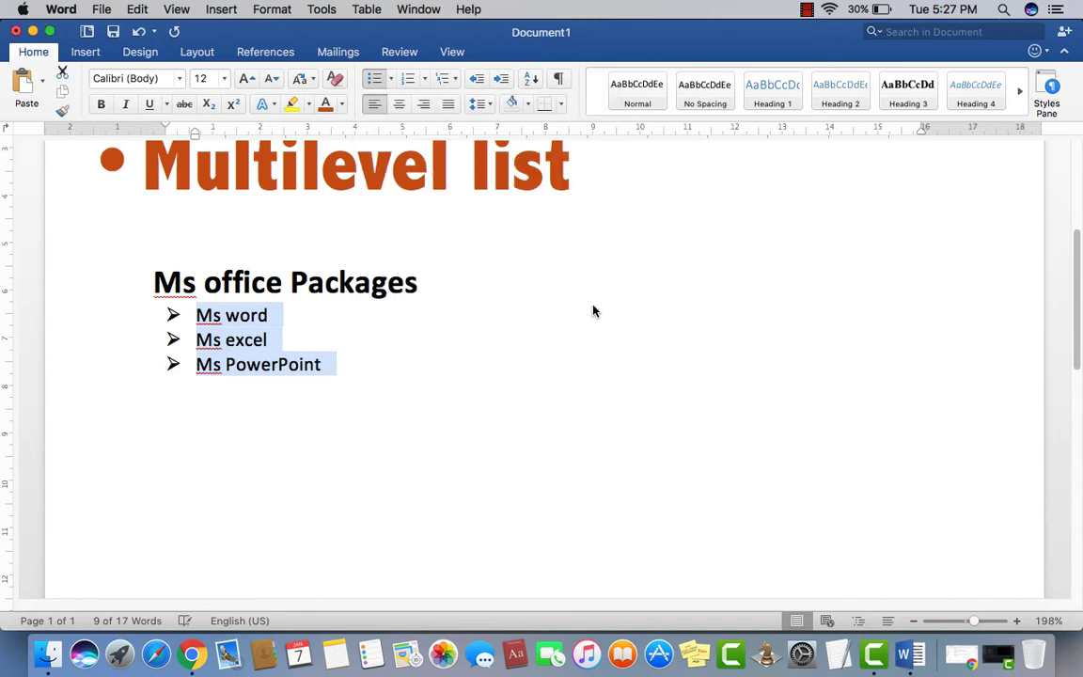
click(406, 368)
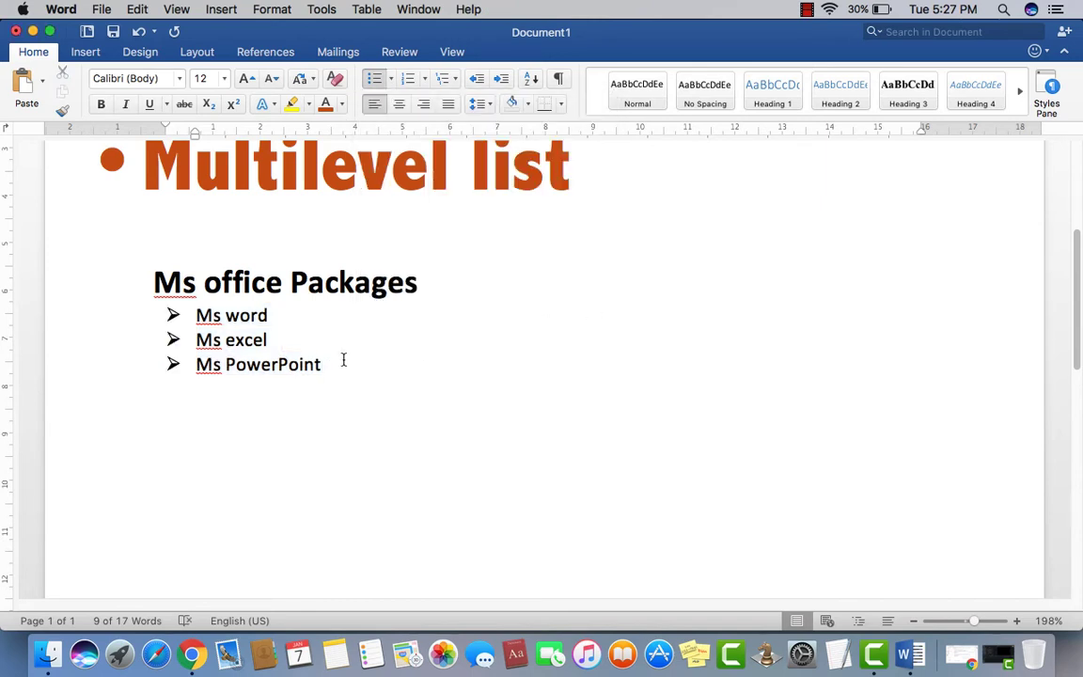
Step: Select the three arrowhead items and choose Define New Bullet from the Bullets dropdown
drag(343, 358, 137, 254)
click(314, 452)
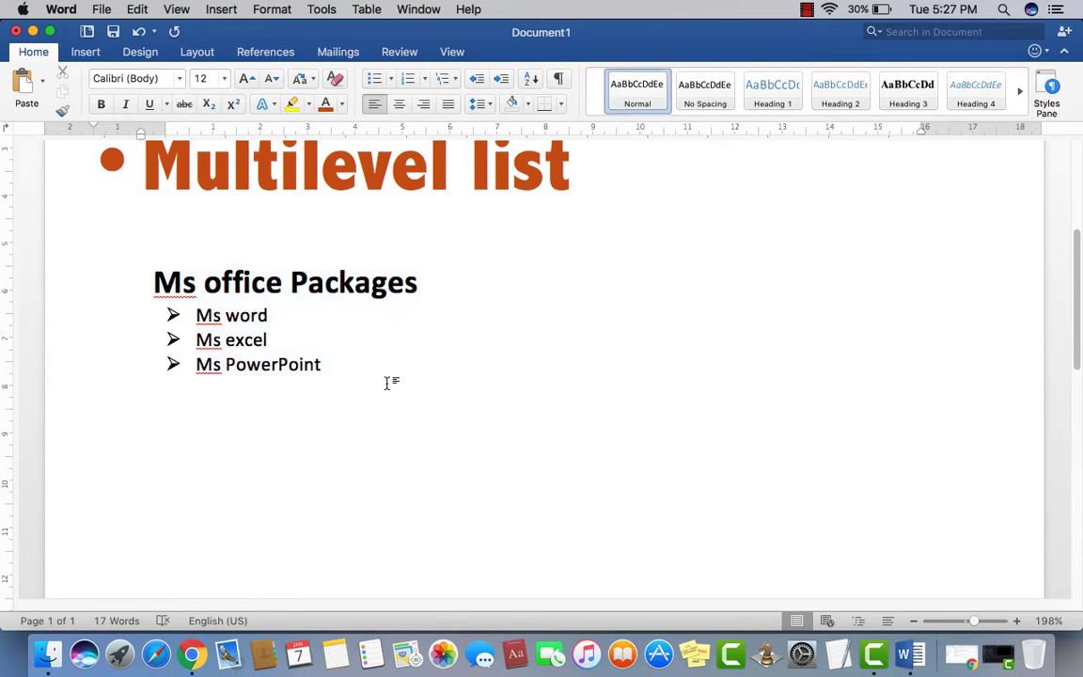
drag(336, 362, 159, 280)
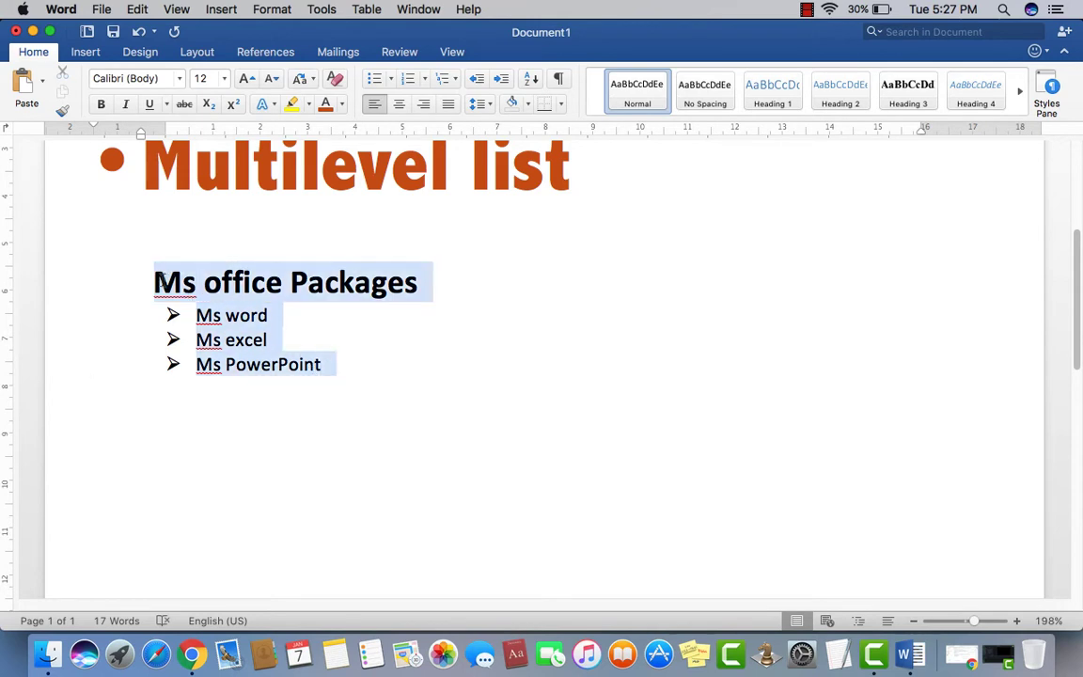
drag(348, 369, 188, 315)
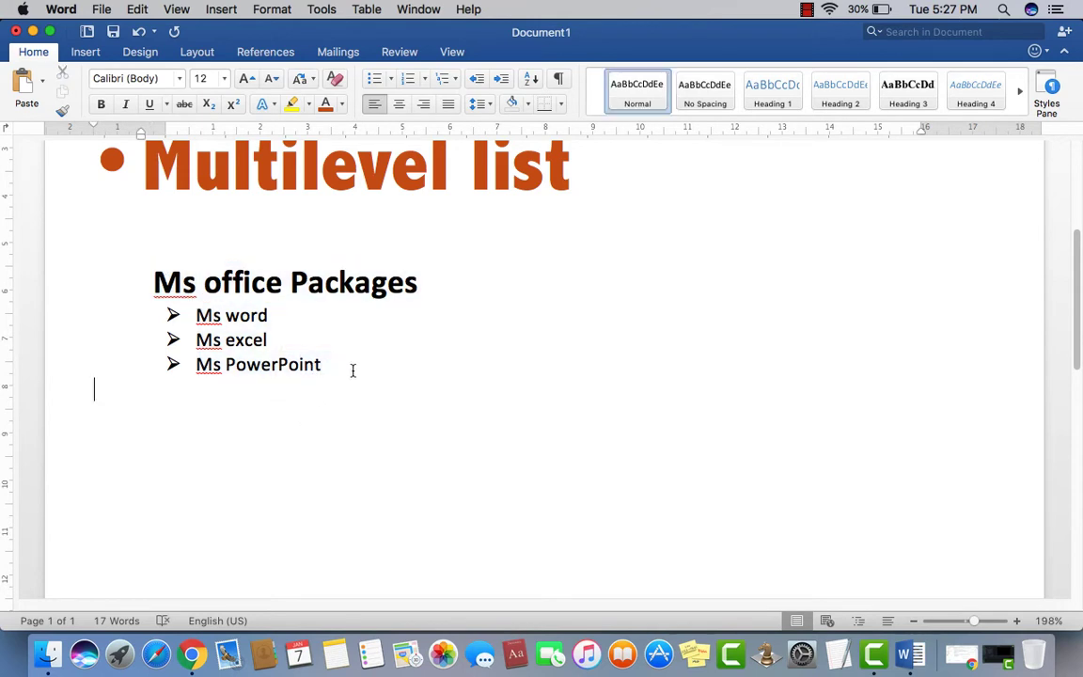
click(390, 79)
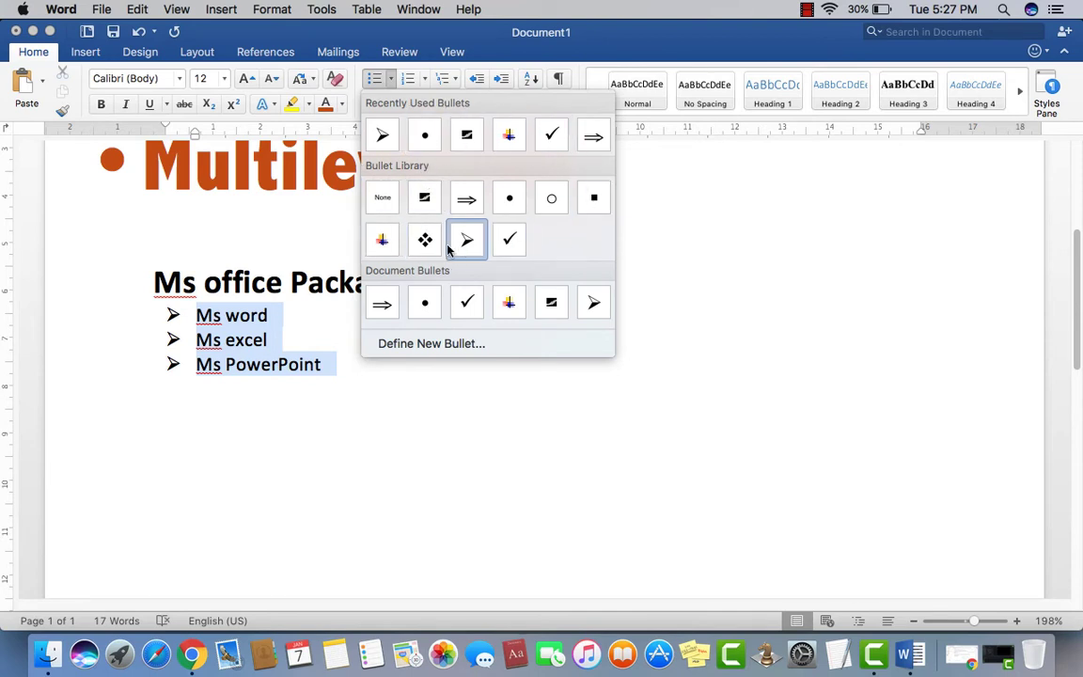
click(406, 344)
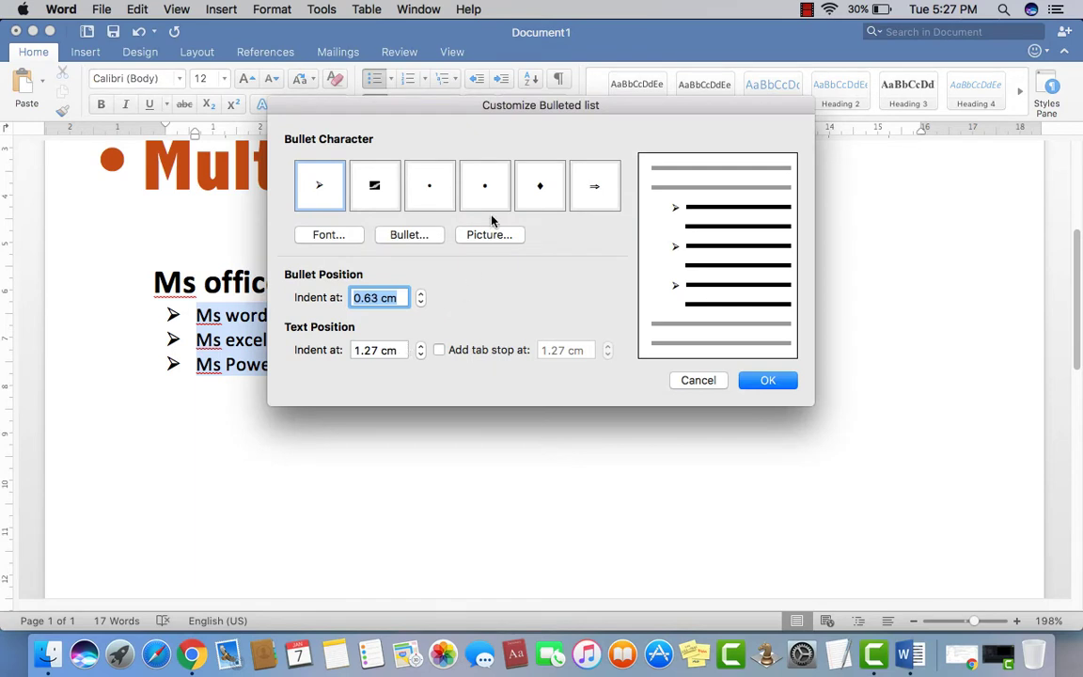
Step: Look at the bullet's Font settings, trying Wingdings 3, then cancel without changes
click(331, 234)
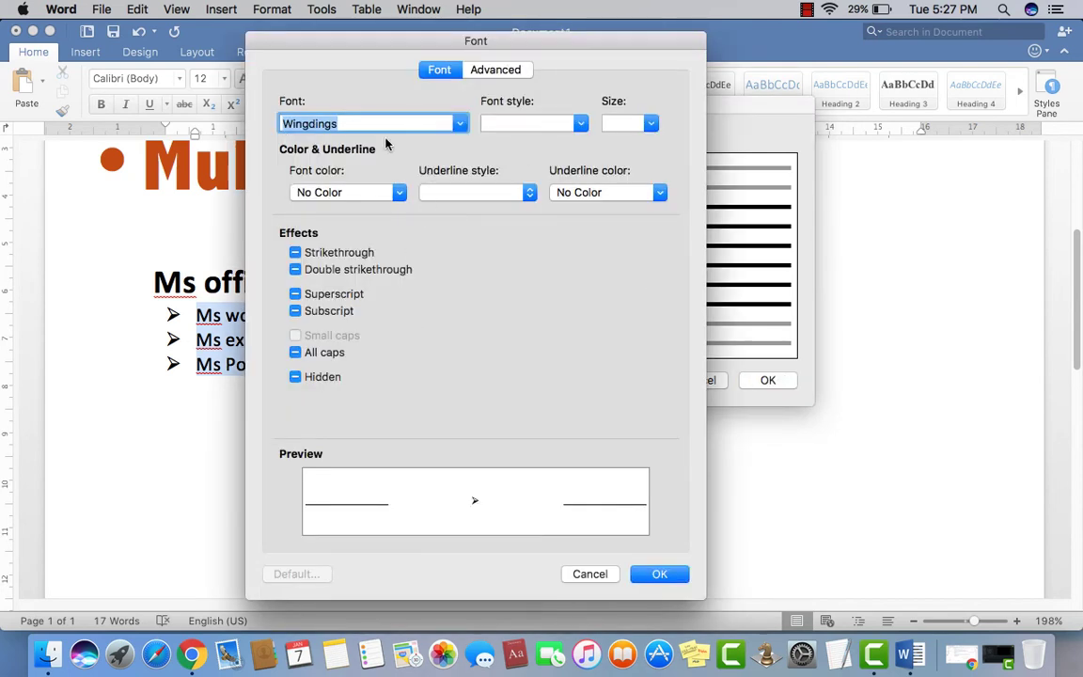
click(462, 126)
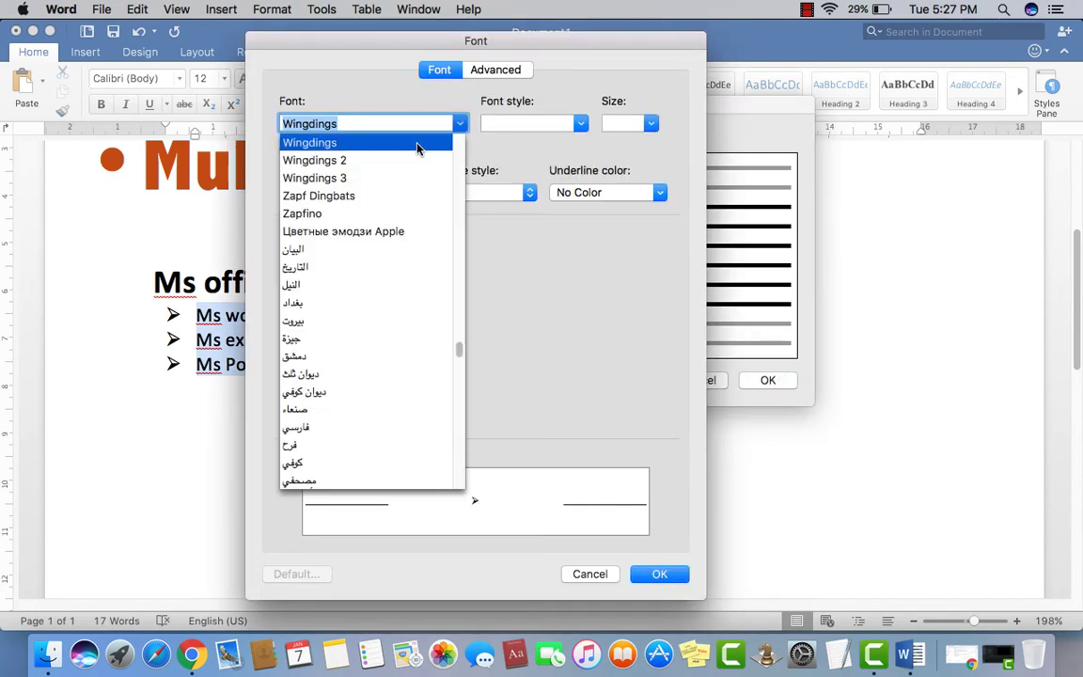
click(342, 179)
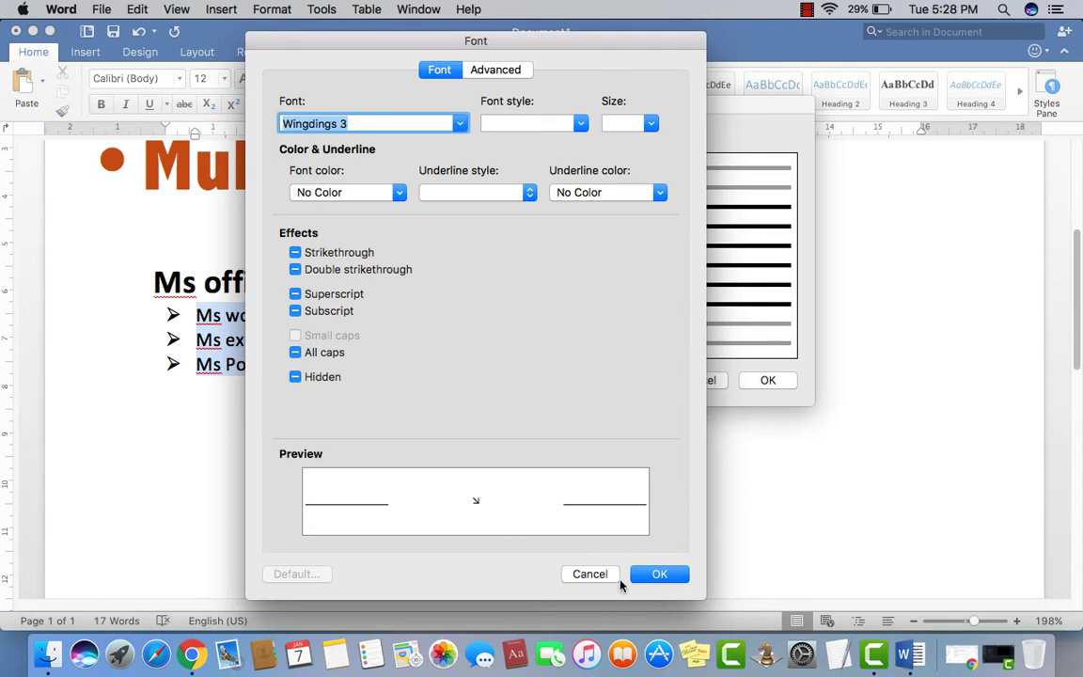
click(595, 574)
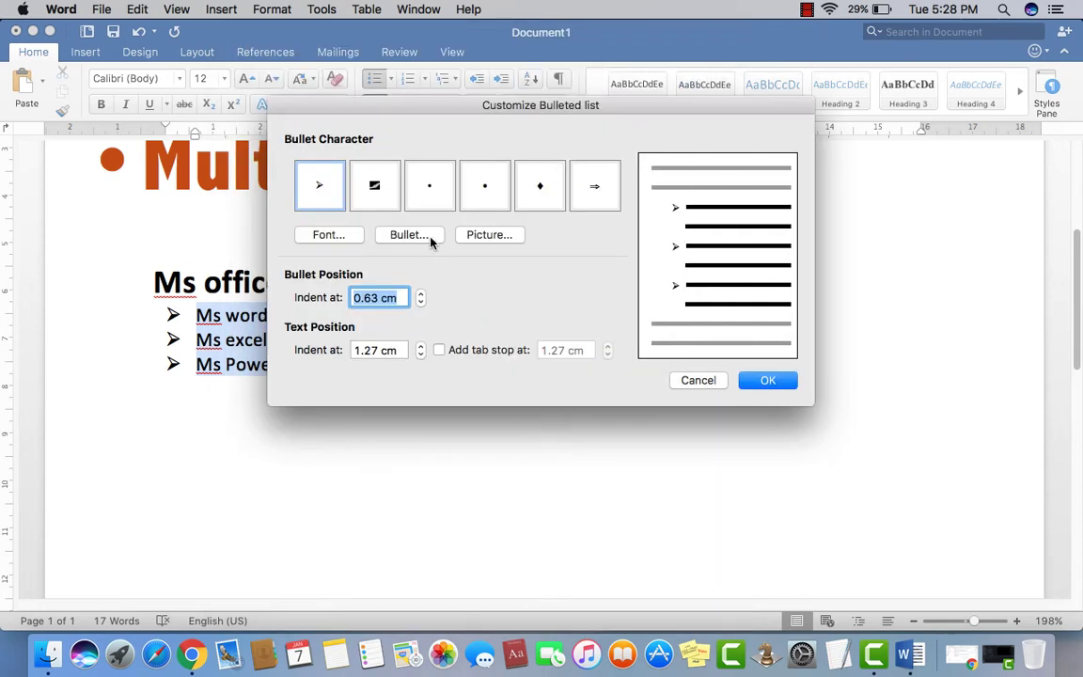
Step: Pick the Wingdings pointing-hand symbol as the bullet and apply it to the list
click(424, 242)
click(516, 203)
click(577, 231)
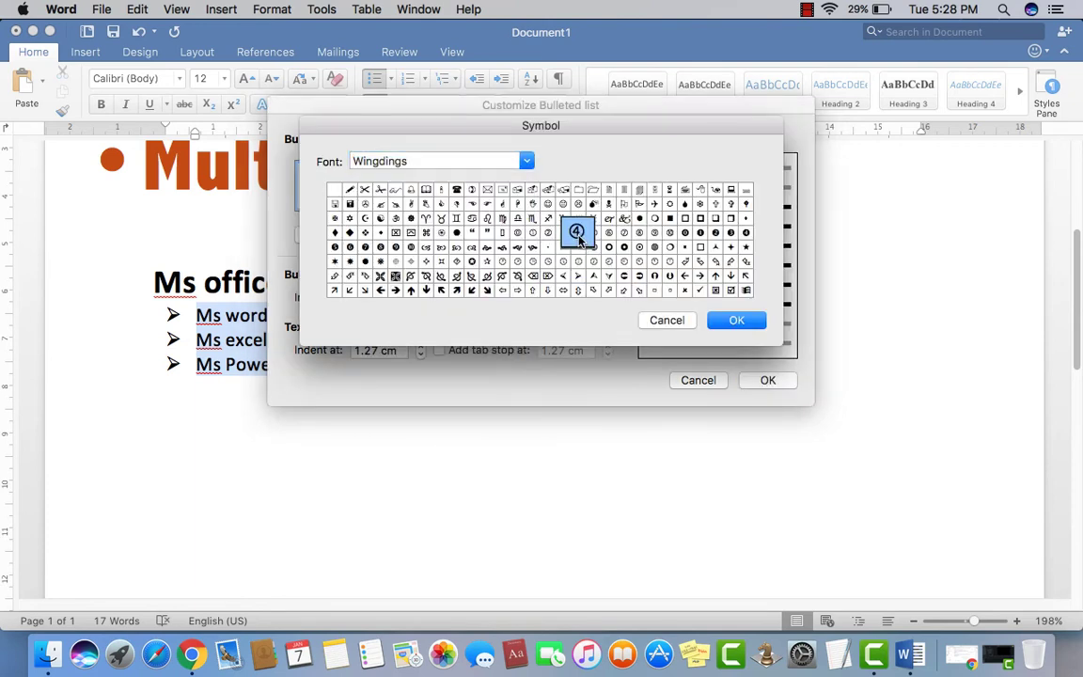
click(487, 203)
click(729, 321)
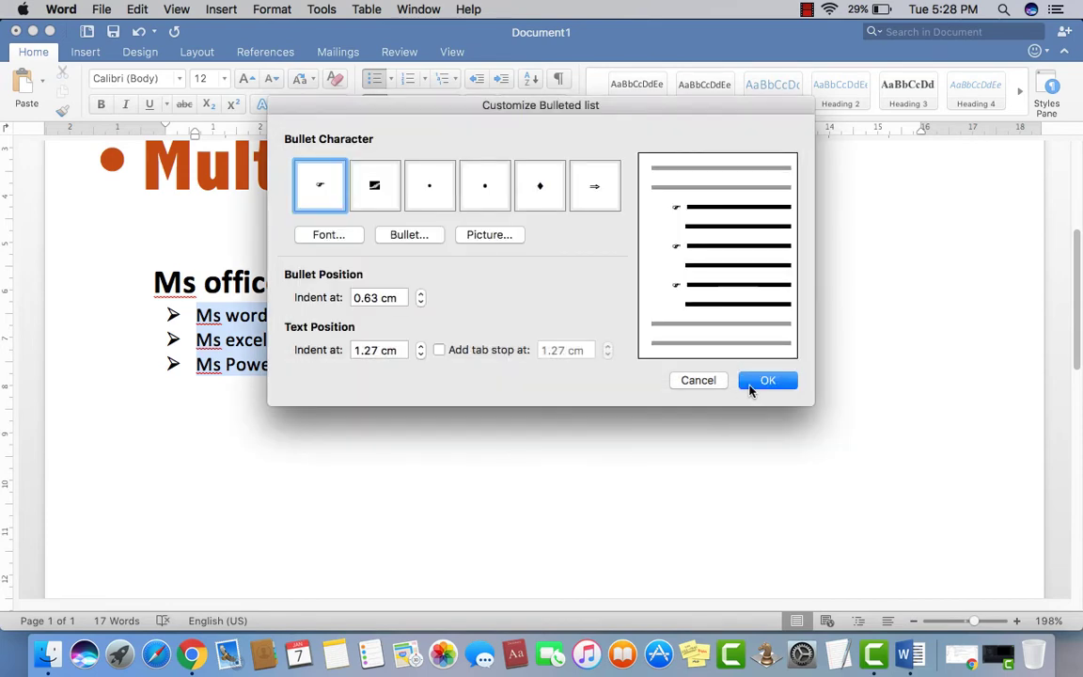
click(764, 381)
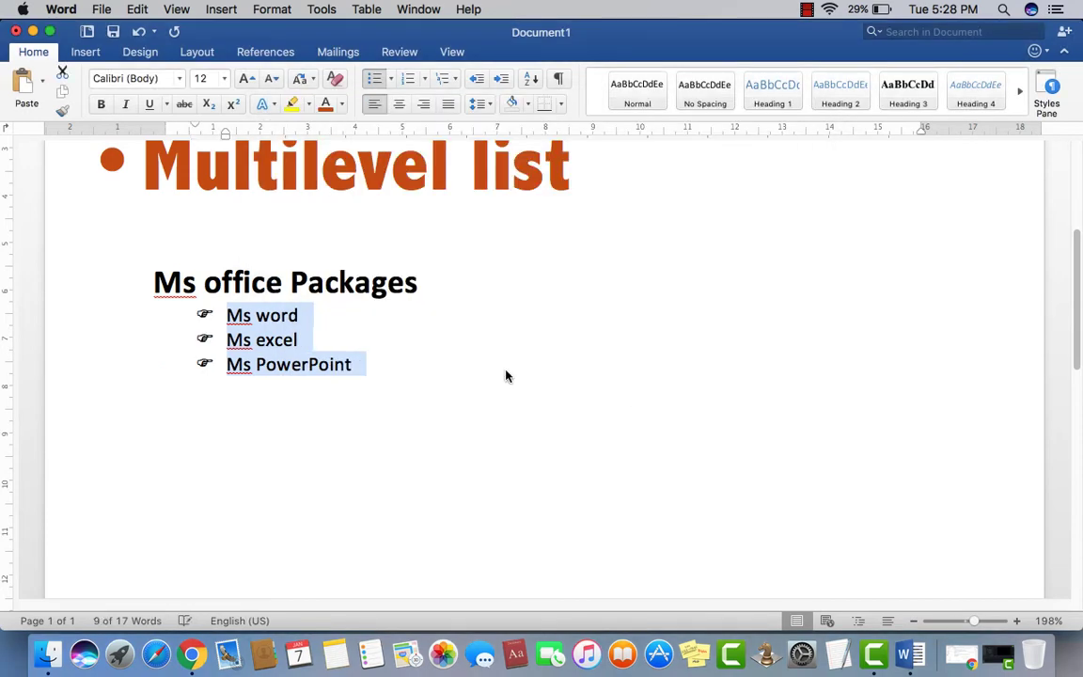
Step: Shift the list left, select its three items and apply 1., 2., 3. numbering
drag(228, 136, 189, 137)
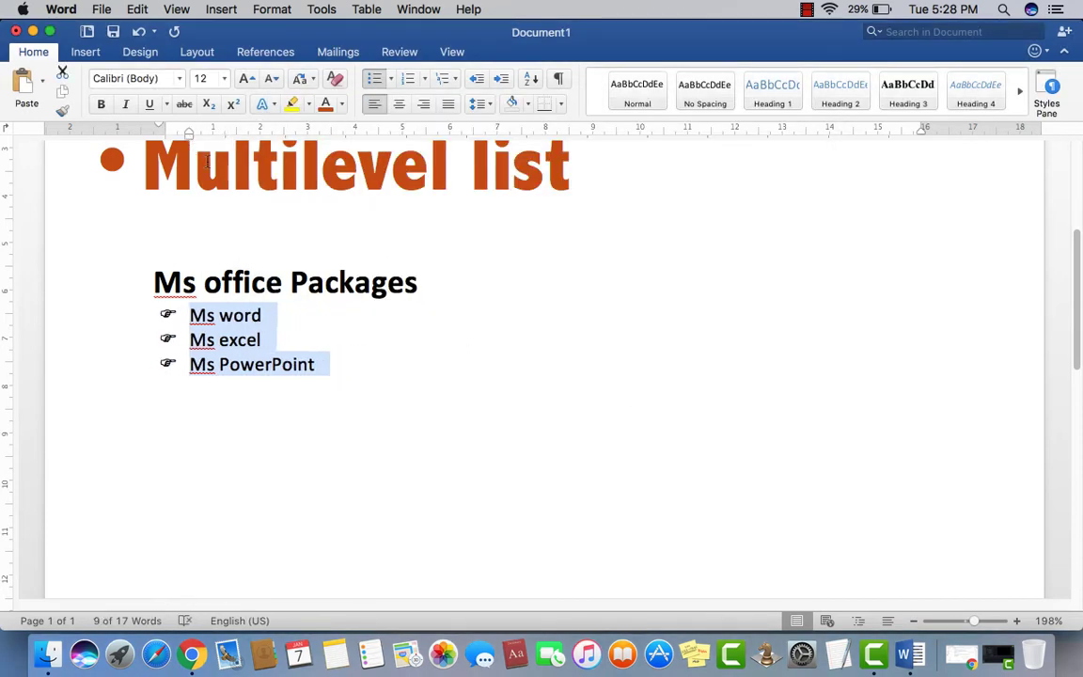
click(323, 372)
drag(322, 372, 188, 313)
click(343, 380)
click(415, 358)
scroll(419, 350, down, 1)
scroll(419, 350, up, 1)
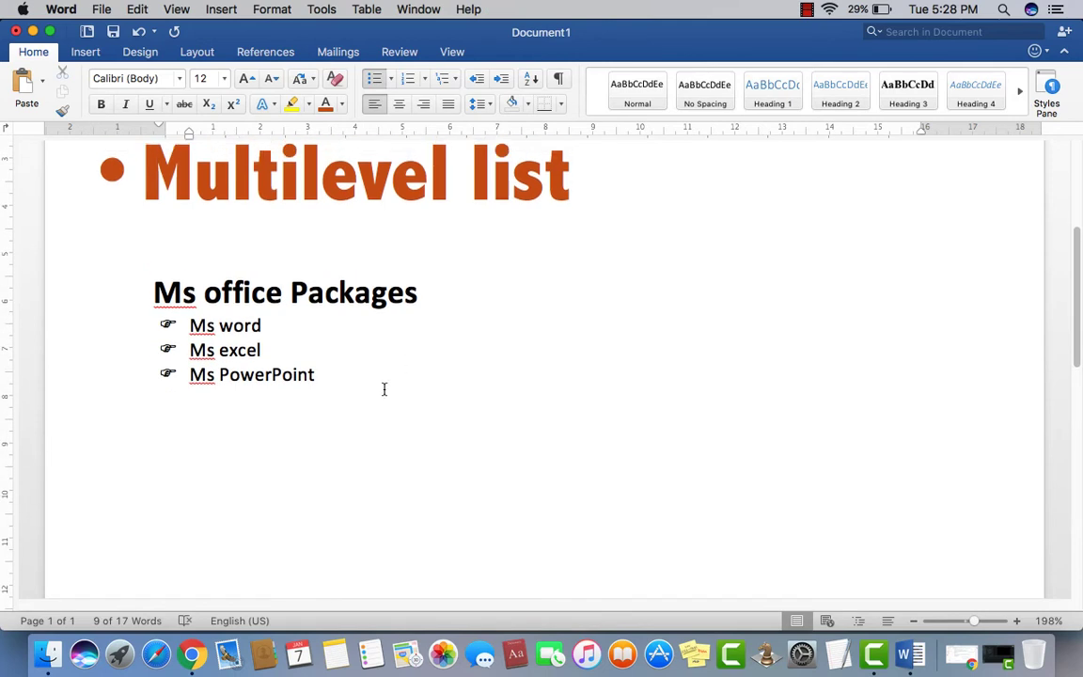
drag(327, 374, 188, 322)
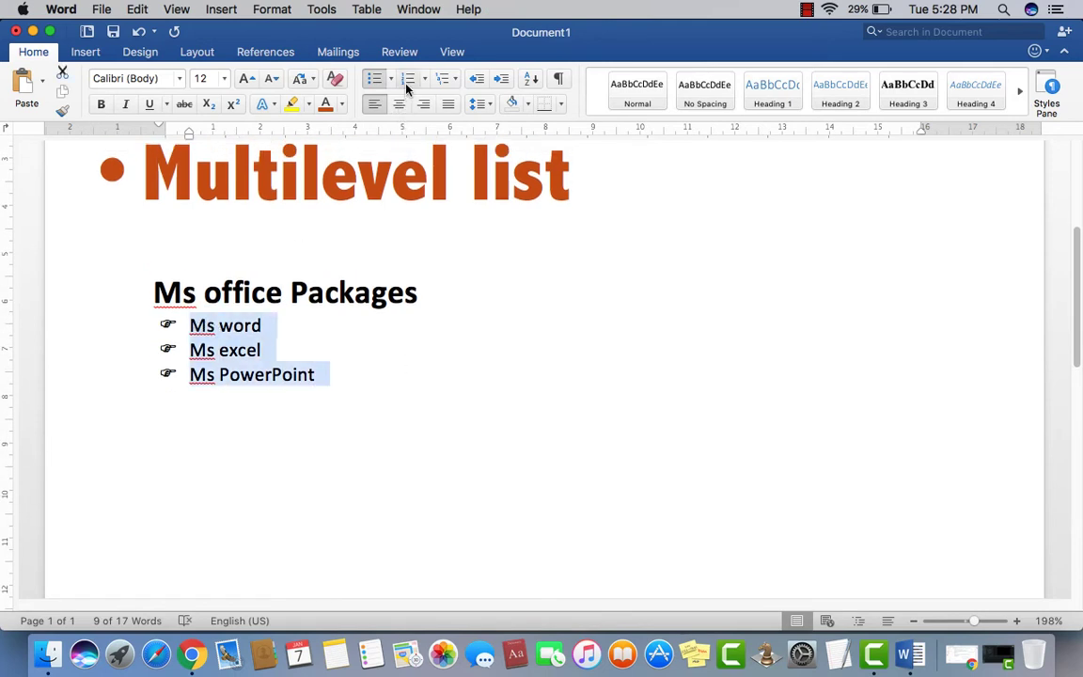
click(407, 83)
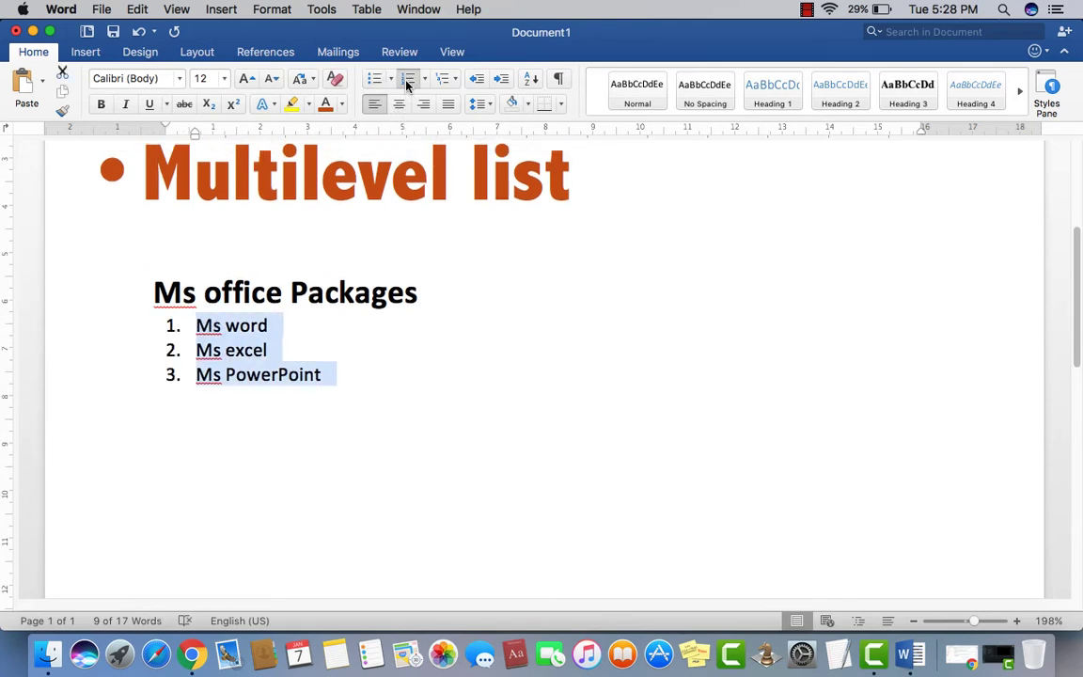
drag(337, 379, 201, 333)
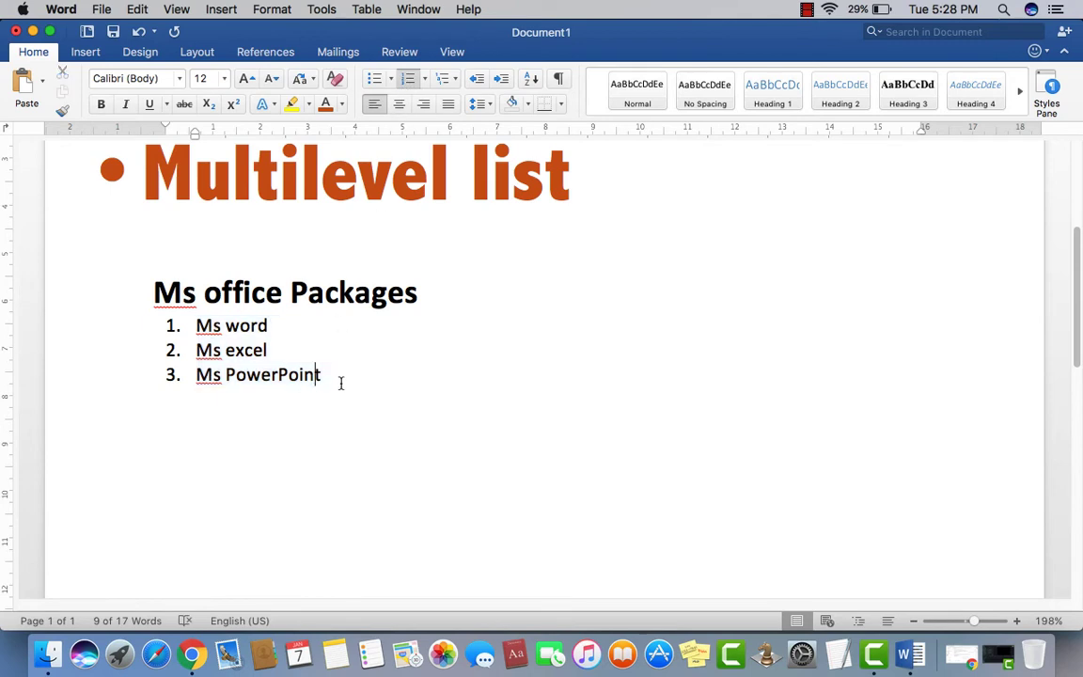
Step: Try 1) and a. numbering formats, leaving the list lettered A., B., C
click(424, 80)
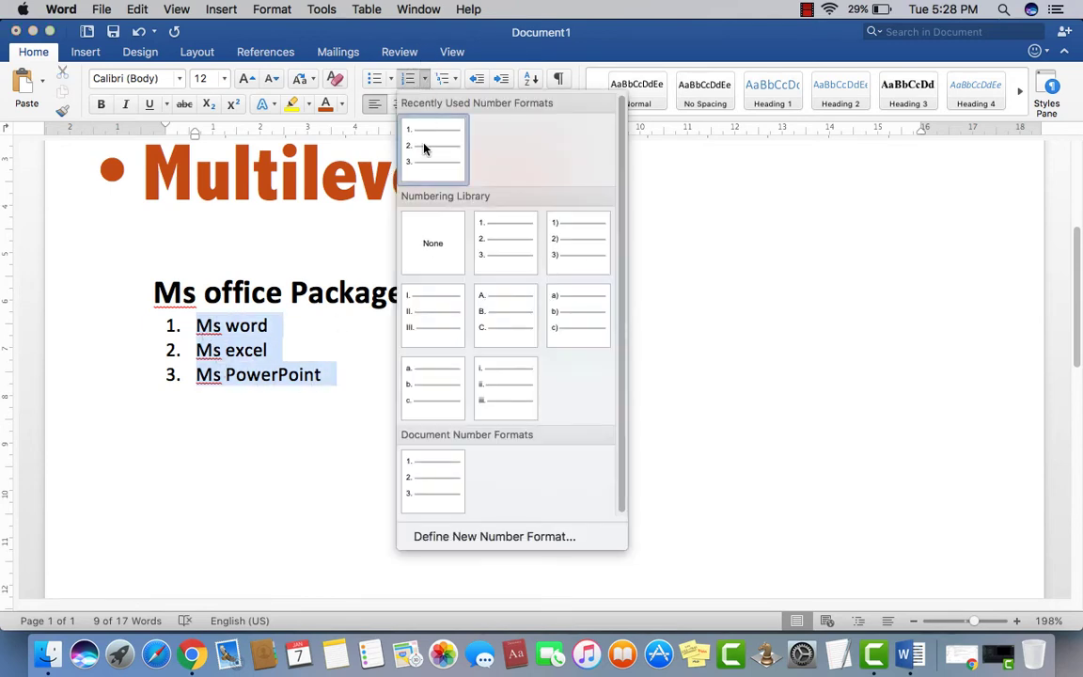
click(567, 249)
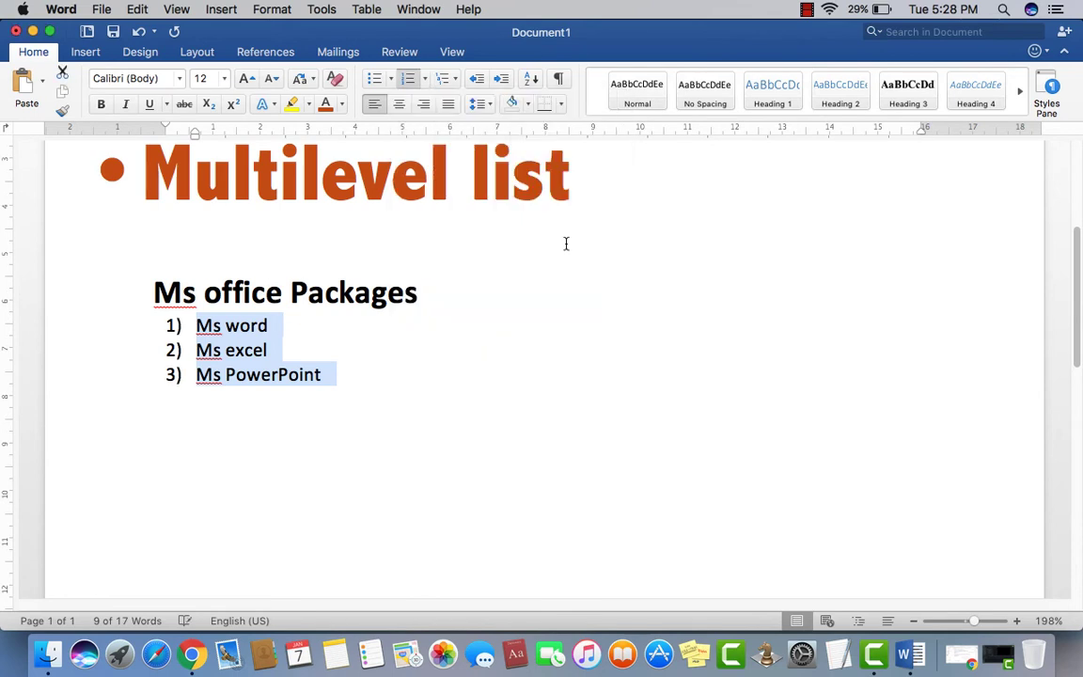
click(424, 79)
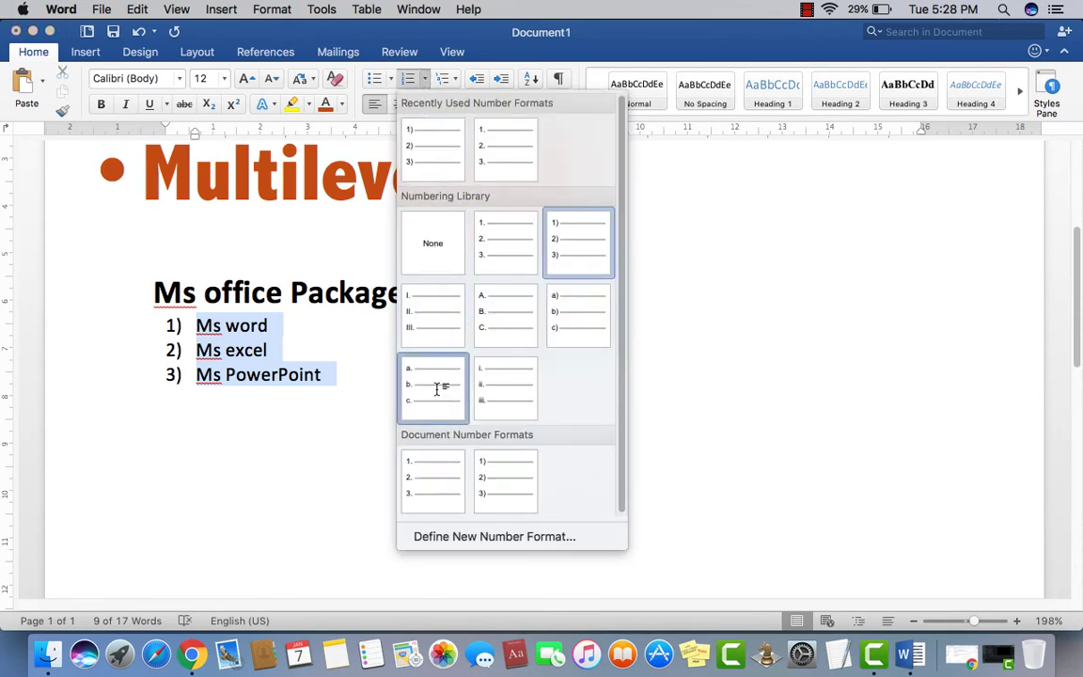
click(441, 387)
click(425, 79)
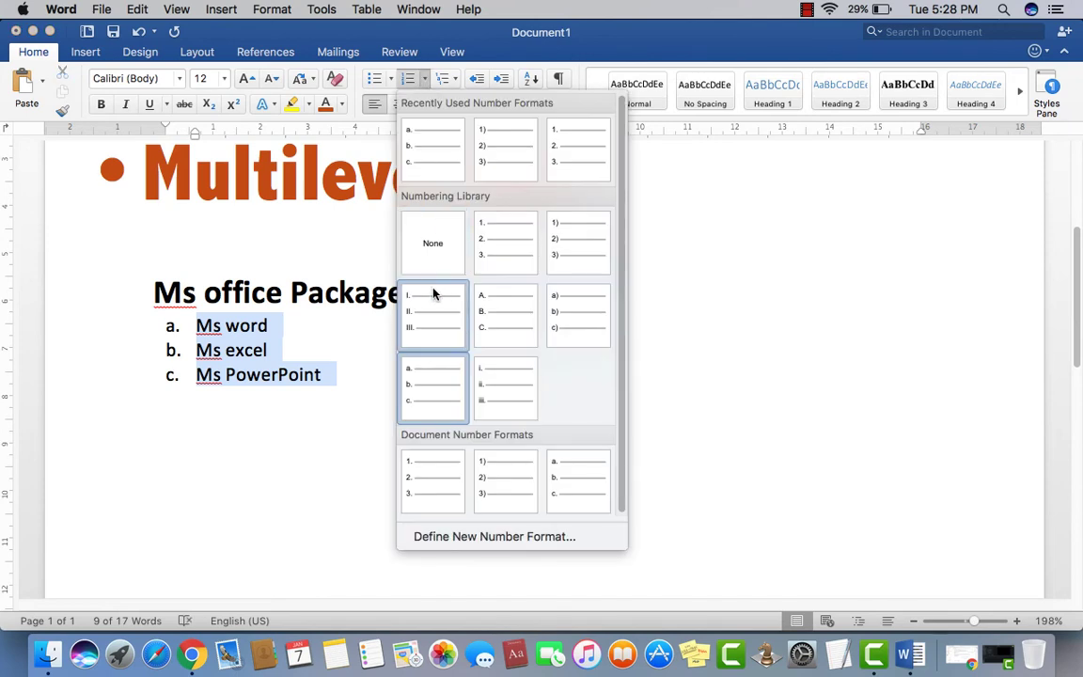
click(506, 318)
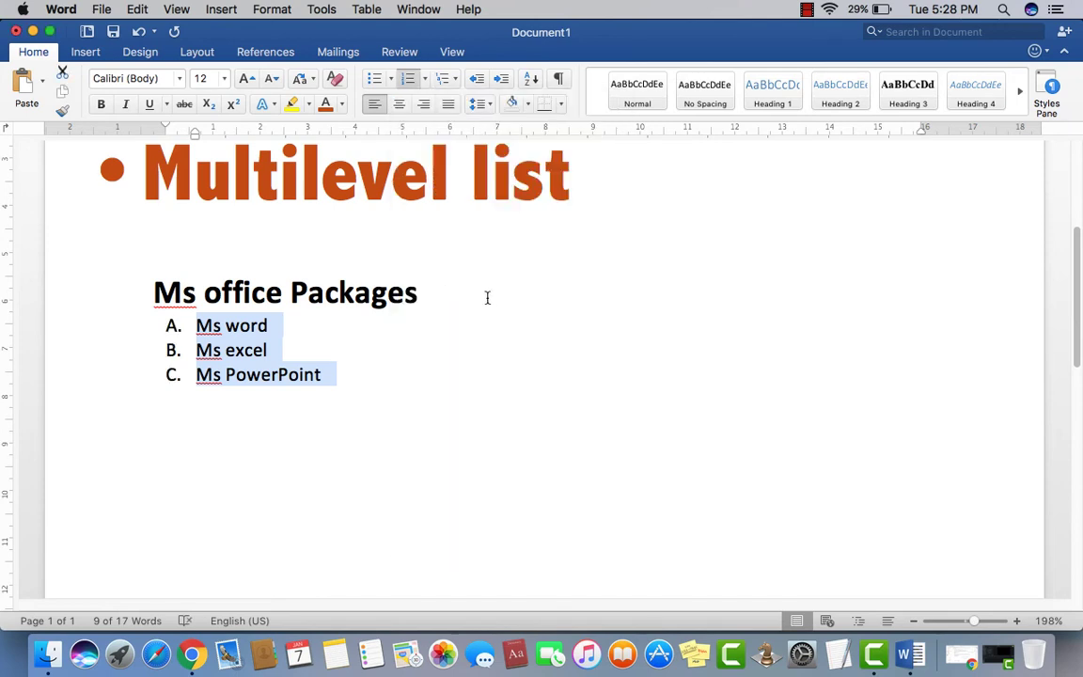
Step: Select the 'Ms office Packages' heading together with its lettered list
click(392, 454)
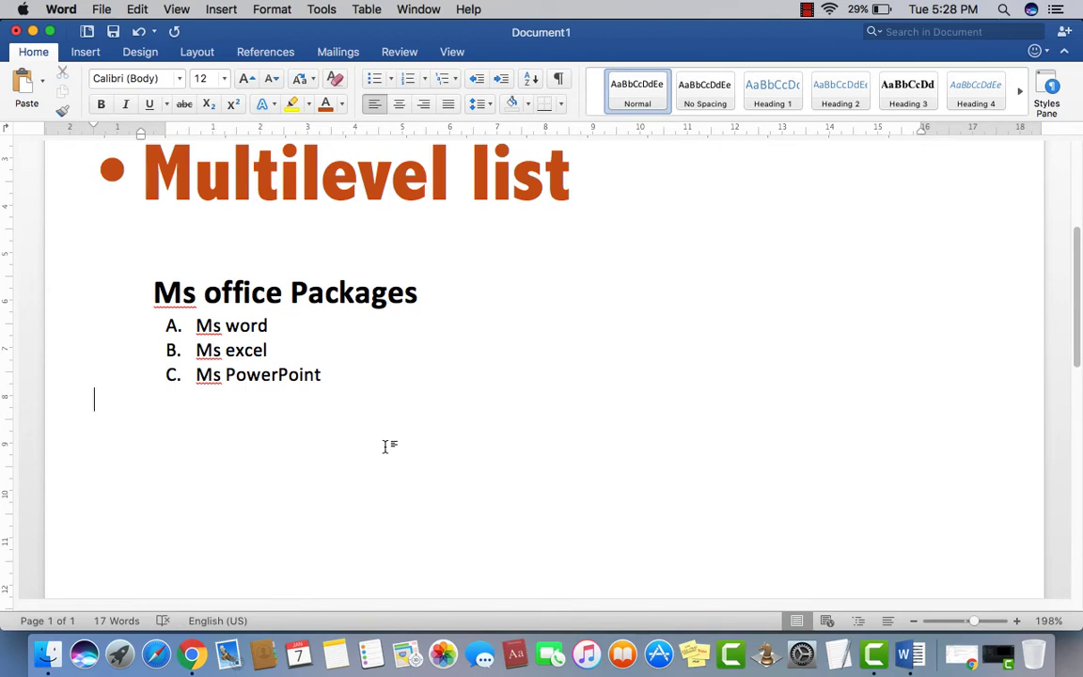
scroll(513, 434, up, 5)
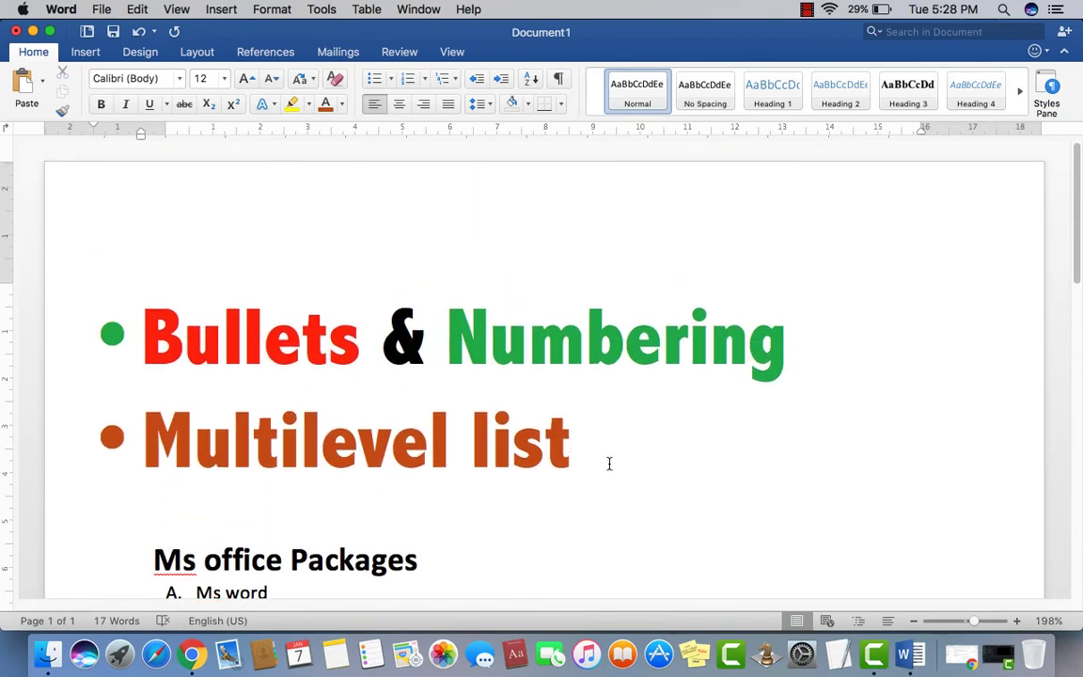
drag(609, 462, 143, 437)
scroll(379, 321, down, 5)
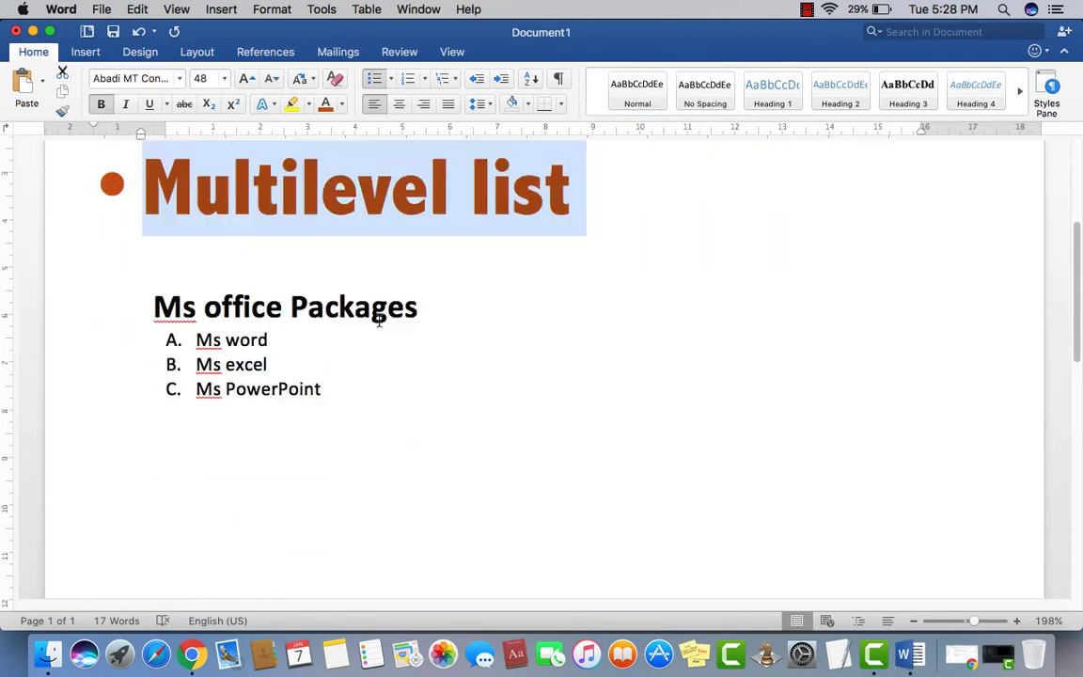
click(317, 474)
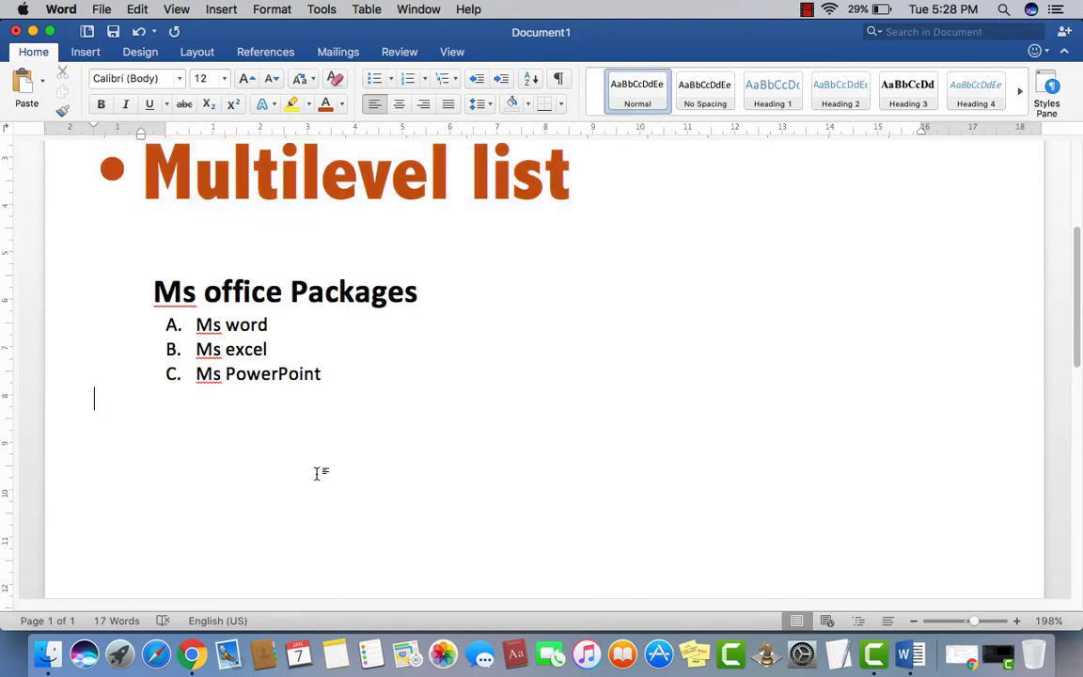
drag(322, 374, 150, 288)
click(310, 395)
scroll(333, 442, up, 5)
scroll(331, 446, down, 4)
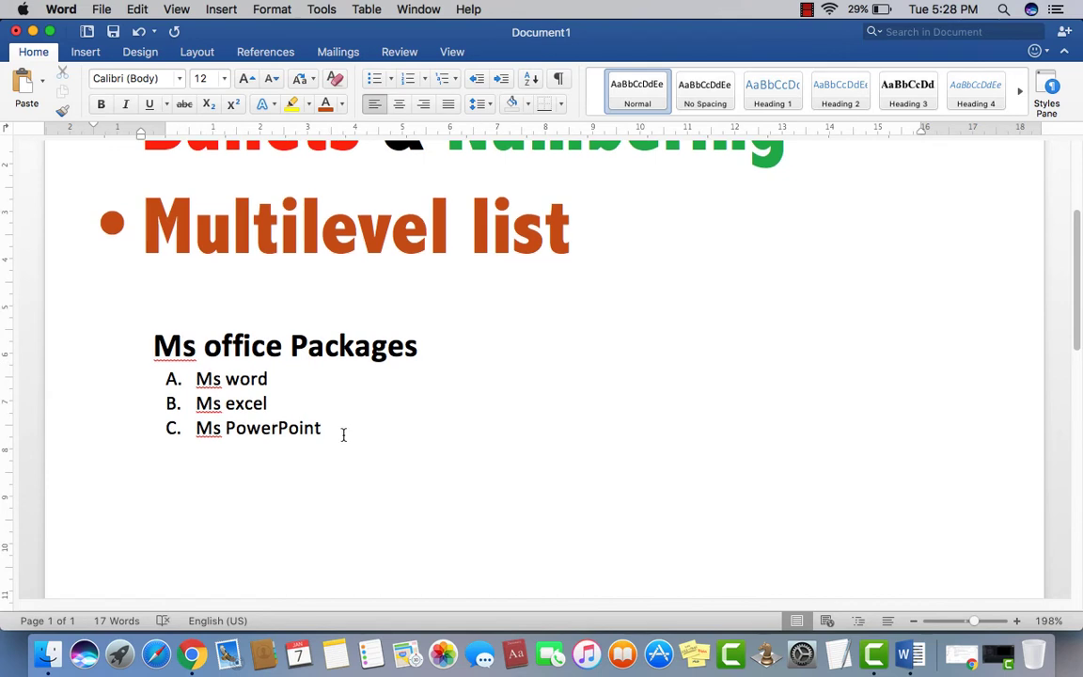
drag(153, 346, 317, 451)
Step: Delete the old list and type 'Where is Islamabad' on the empty line below the heading
key(BackSpace)
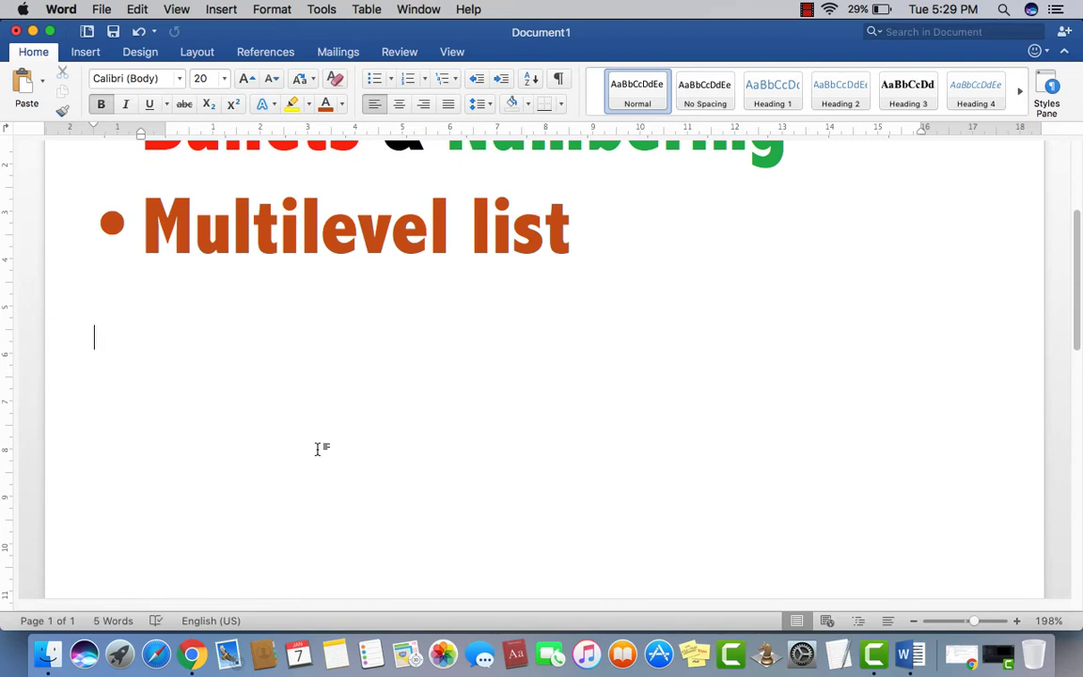
scroll(317, 444, down, 2)
scroll(339, 442, up, 3)
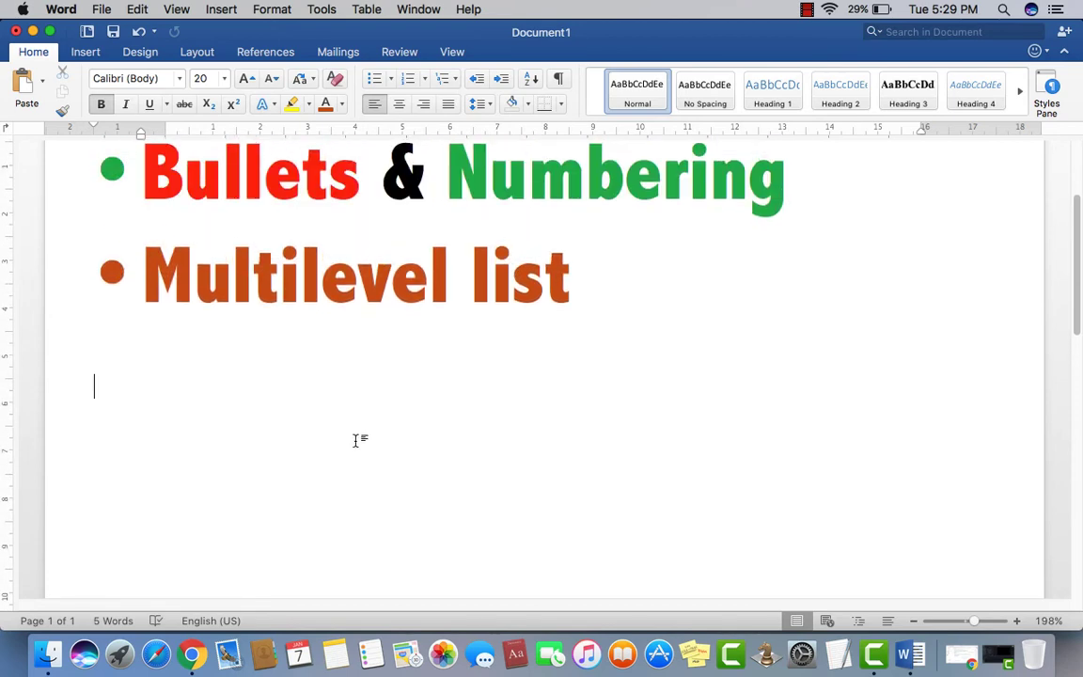
triple_click(592, 290)
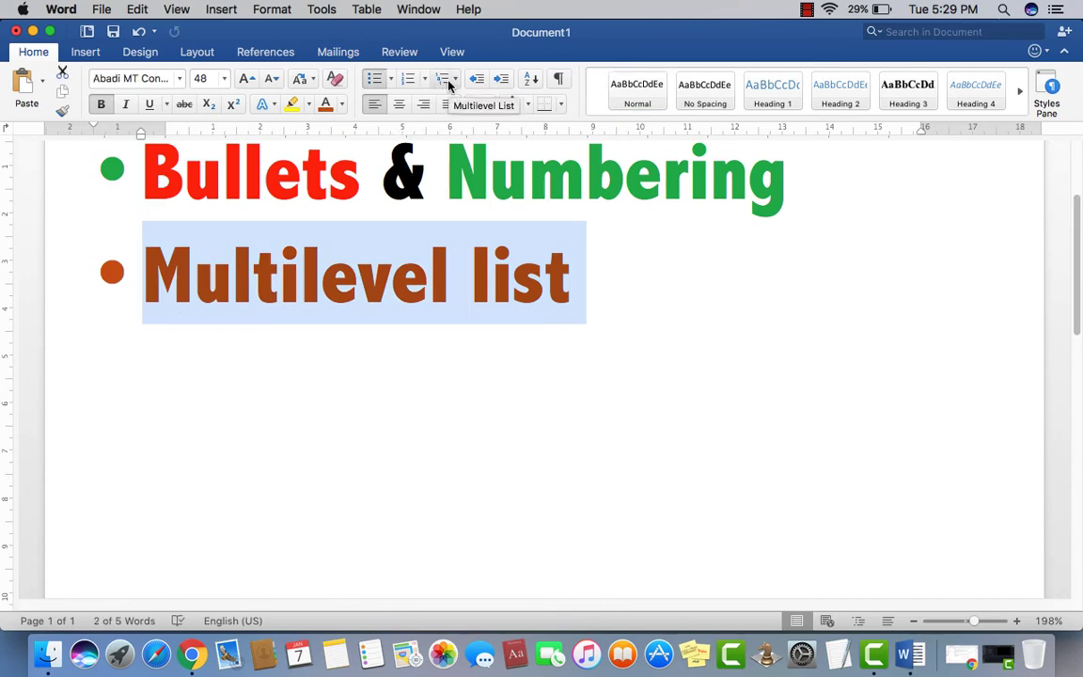
click(314, 537)
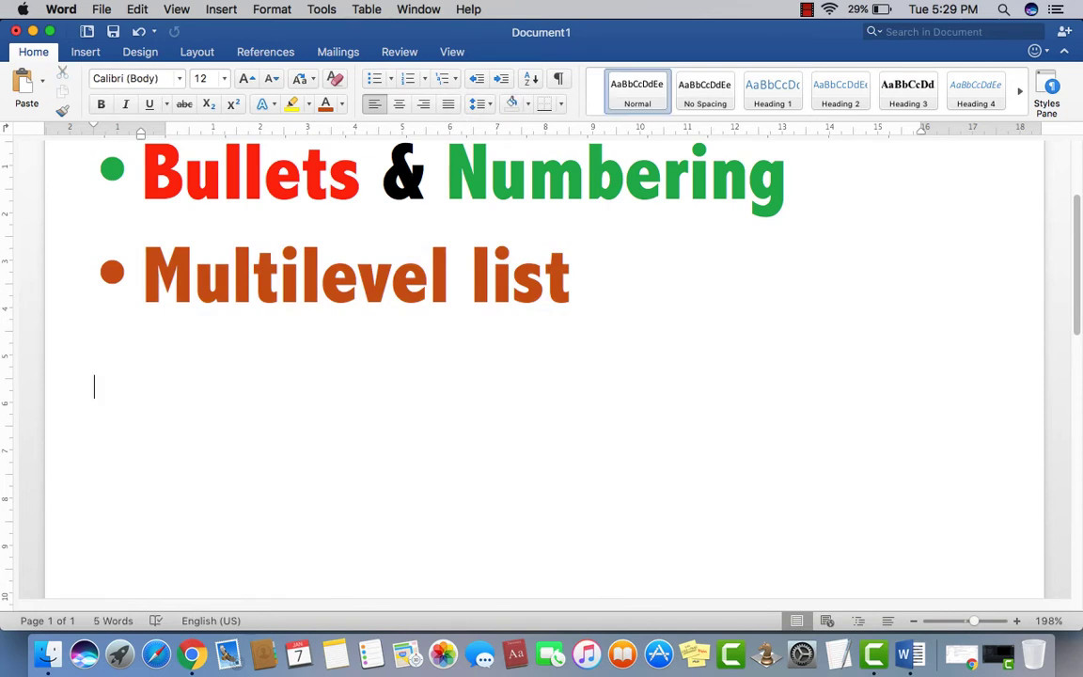
text(Where is lslam)
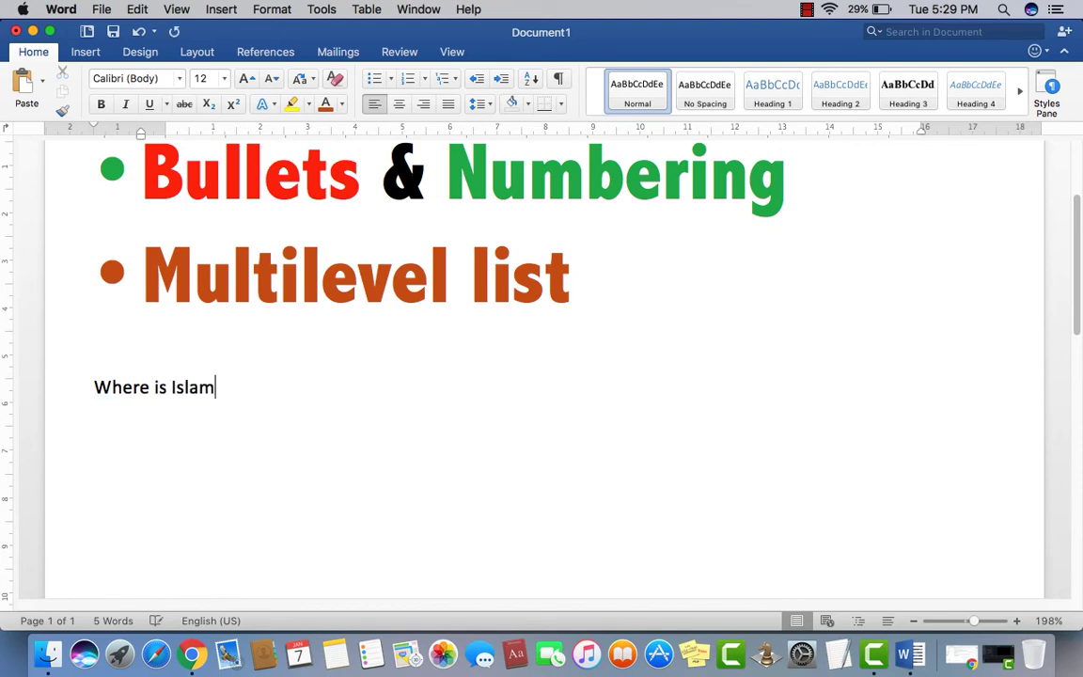
text(abad)
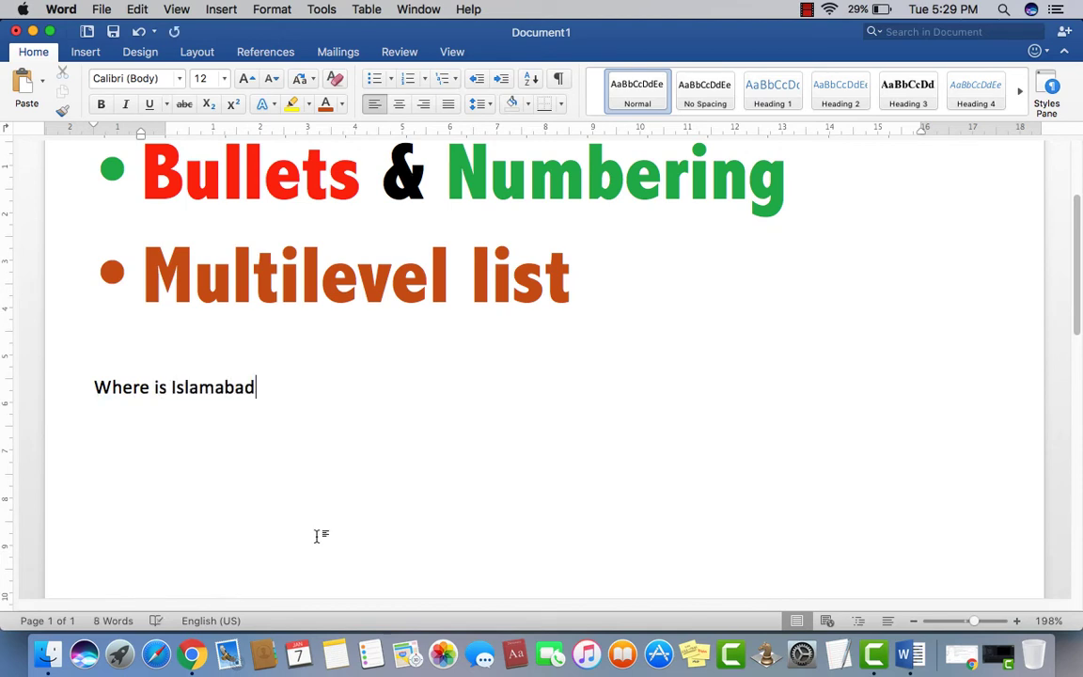
Step: Apply 1. / 1.1. / 1.1.1. multilevel numbering to the question line
drag(263, 388, 107, 393)
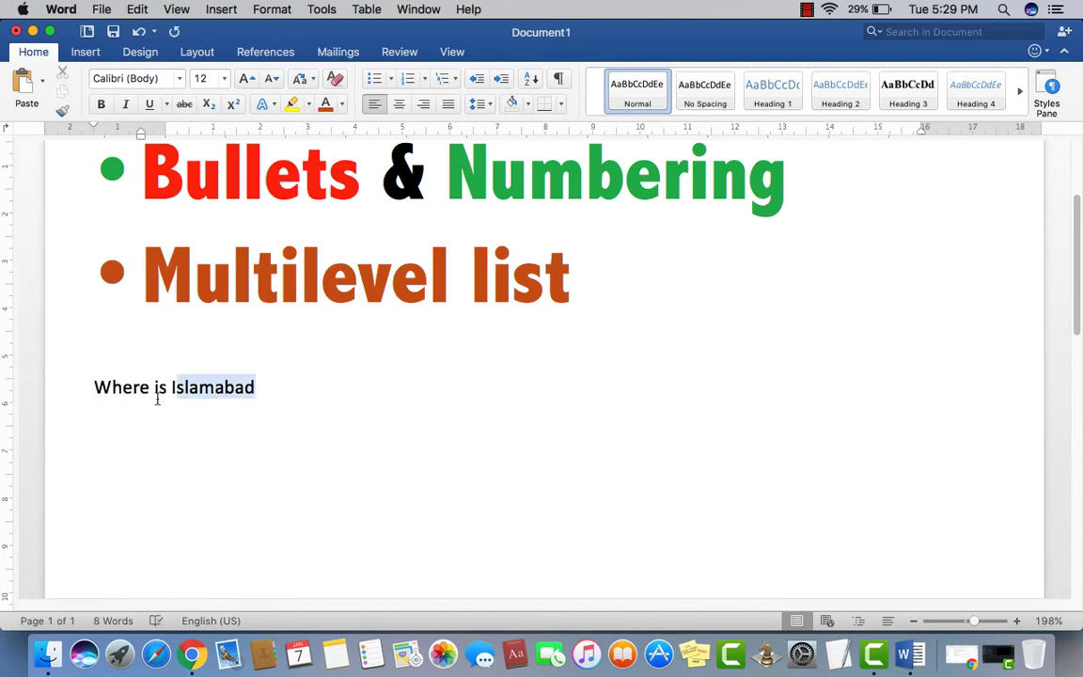
click(443, 78)
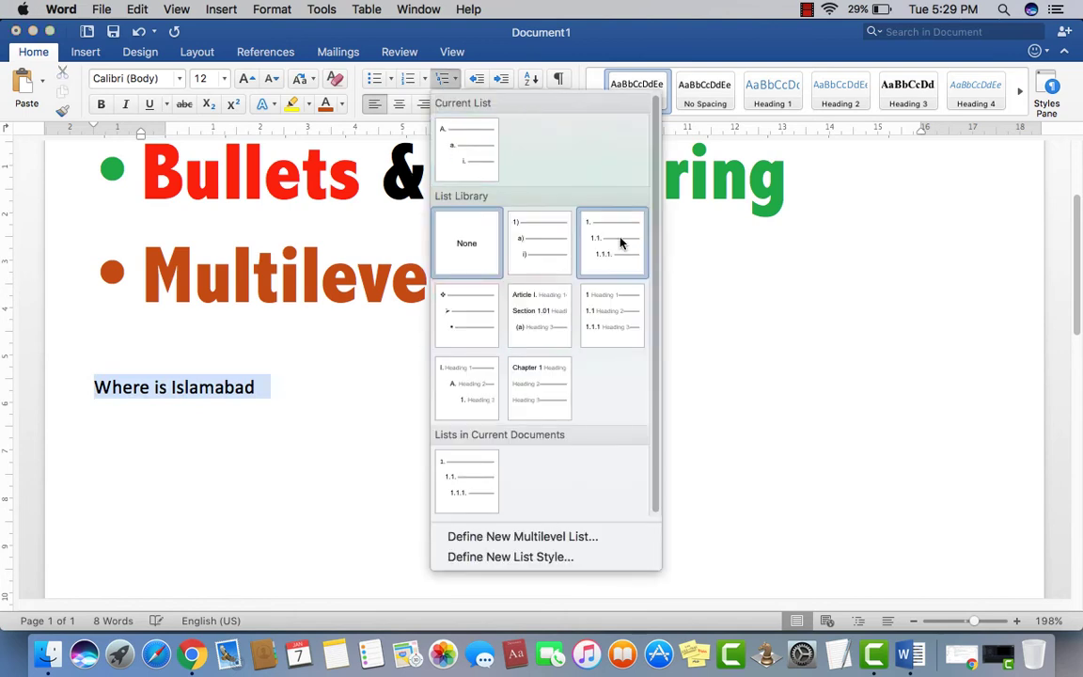
click(616, 242)
click(387, 395)
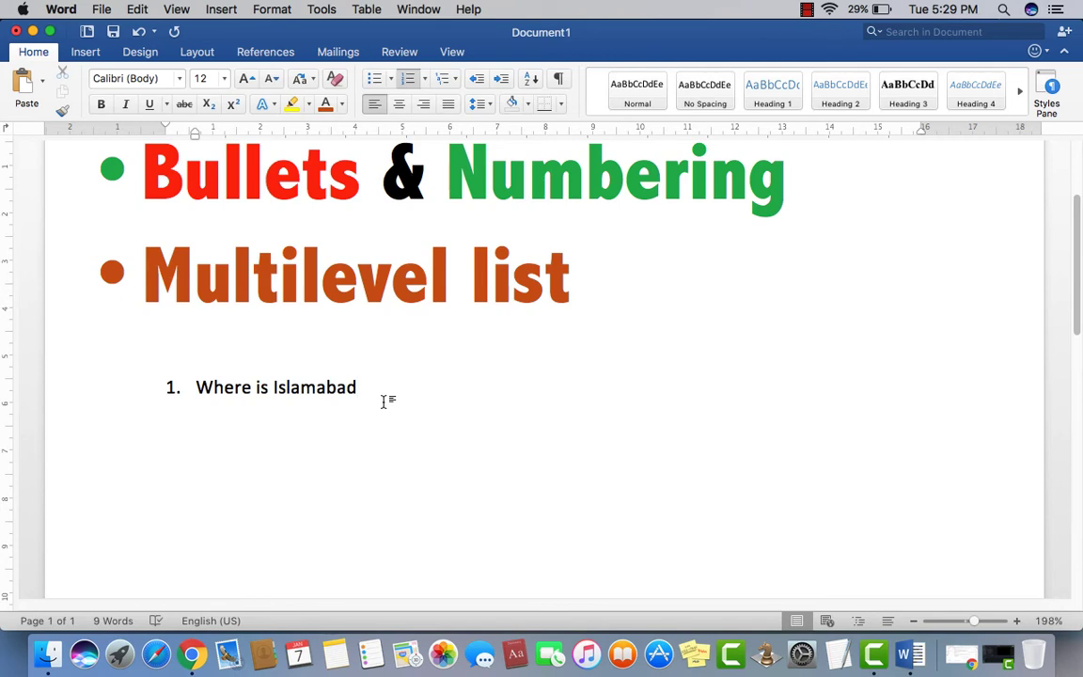
Step: Add a question mark to item 1 and start a sub-level 1.1. item beneath it
key(Return)
key(BackSpace)
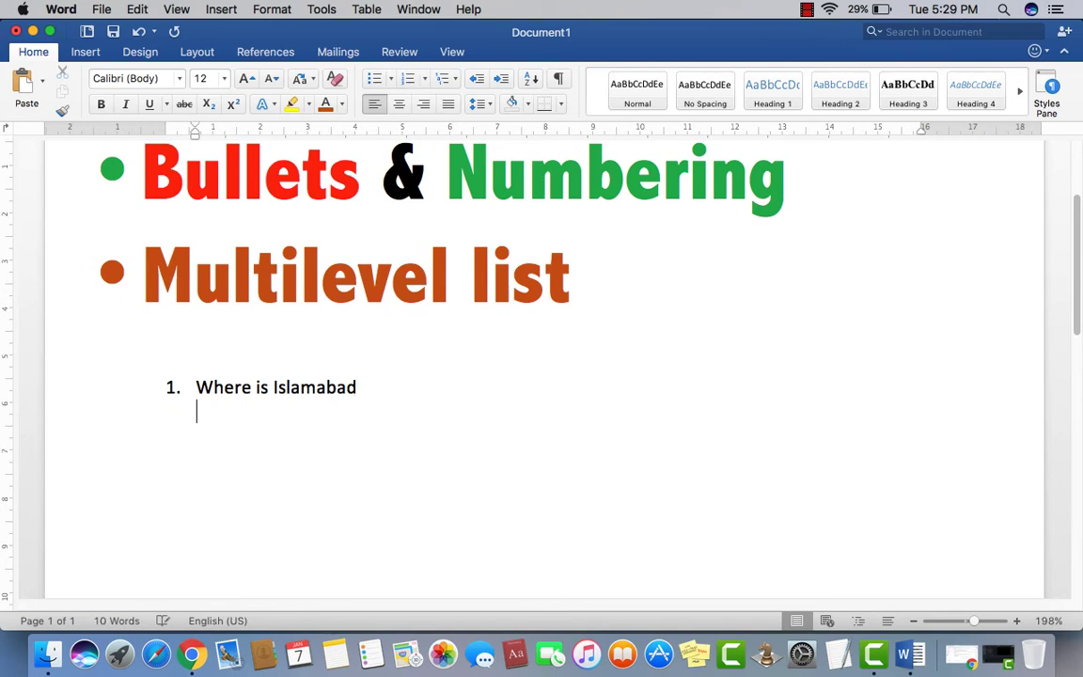
key(BackSpace)
key(BackSpace)
text(?)
key(Return)
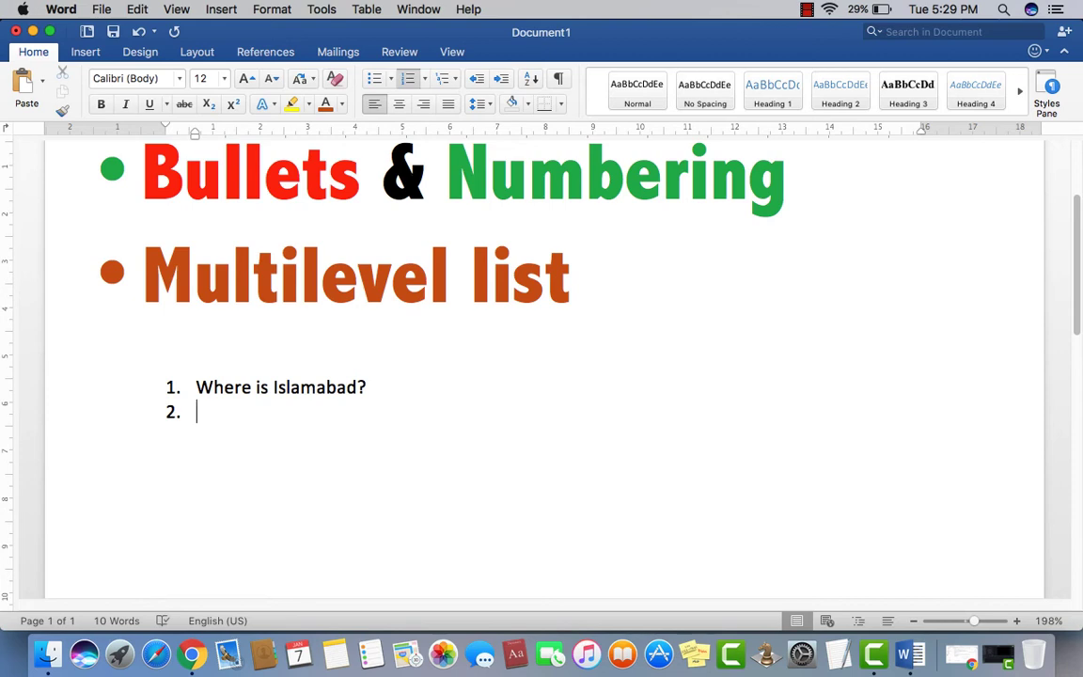
key(Tab)
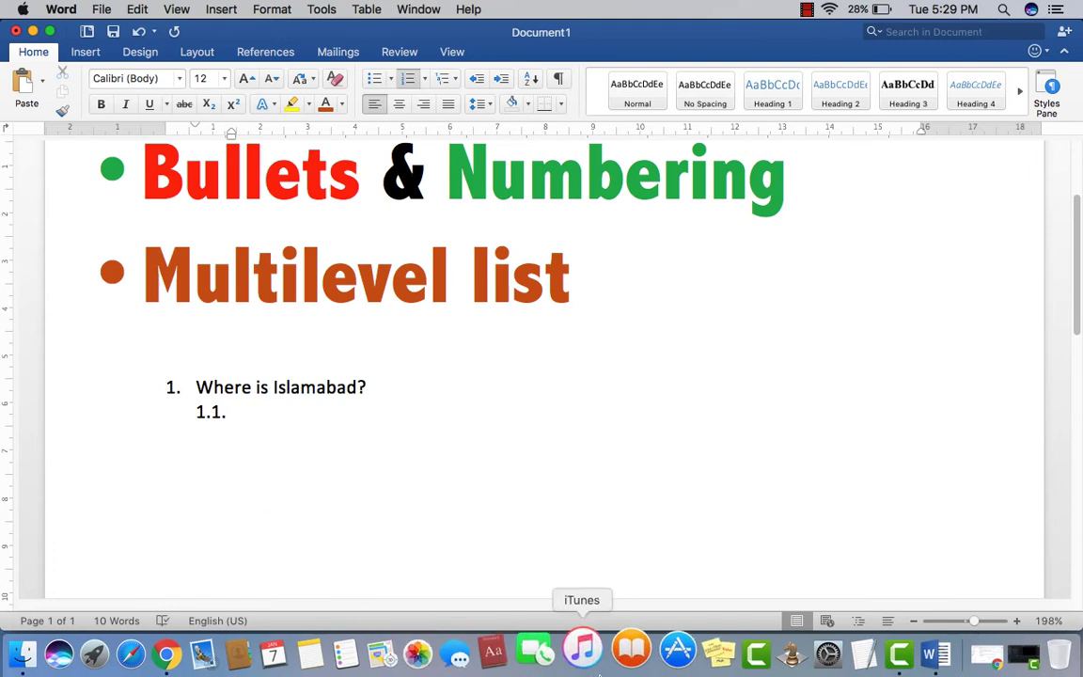
Step: Enter sub-answers Punjab, Sindh and Balochistan, then promote a new line to question 2
text(Pu)
text(njab)
key(Return)
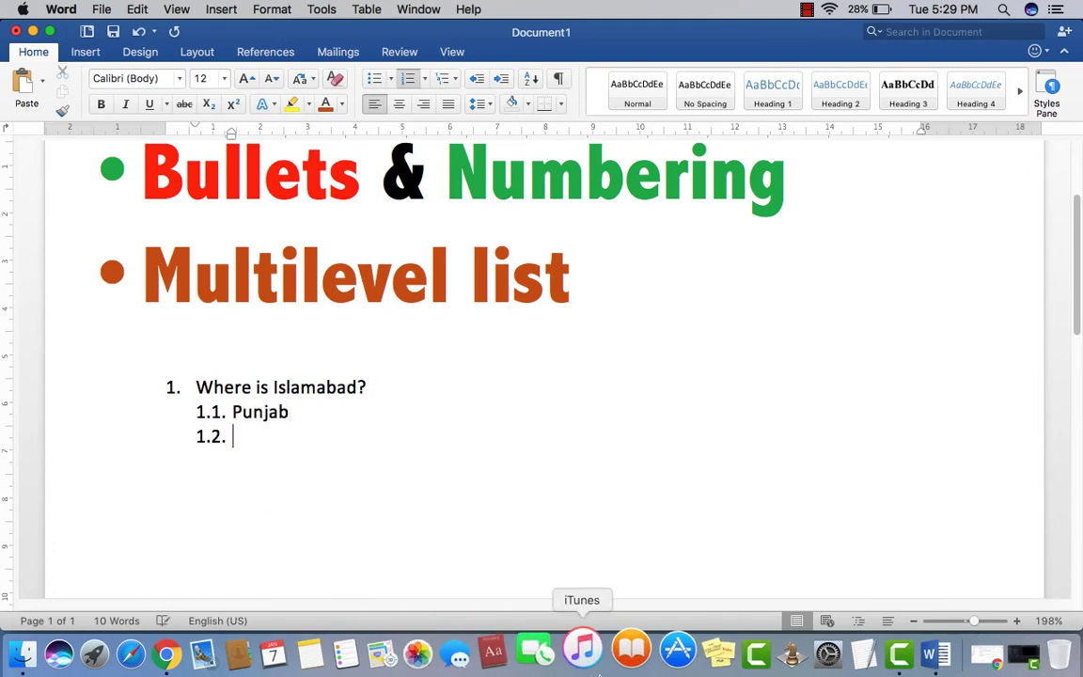
text(Sind)
text(h)
key(Return)
text(Ba)
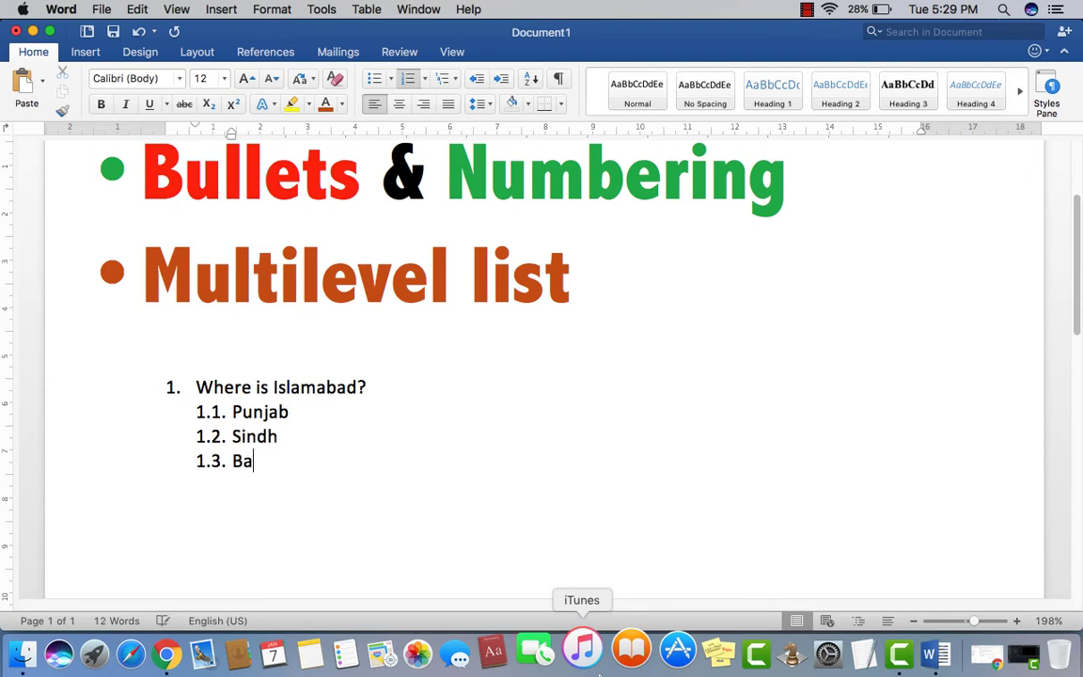
text(lochistan)
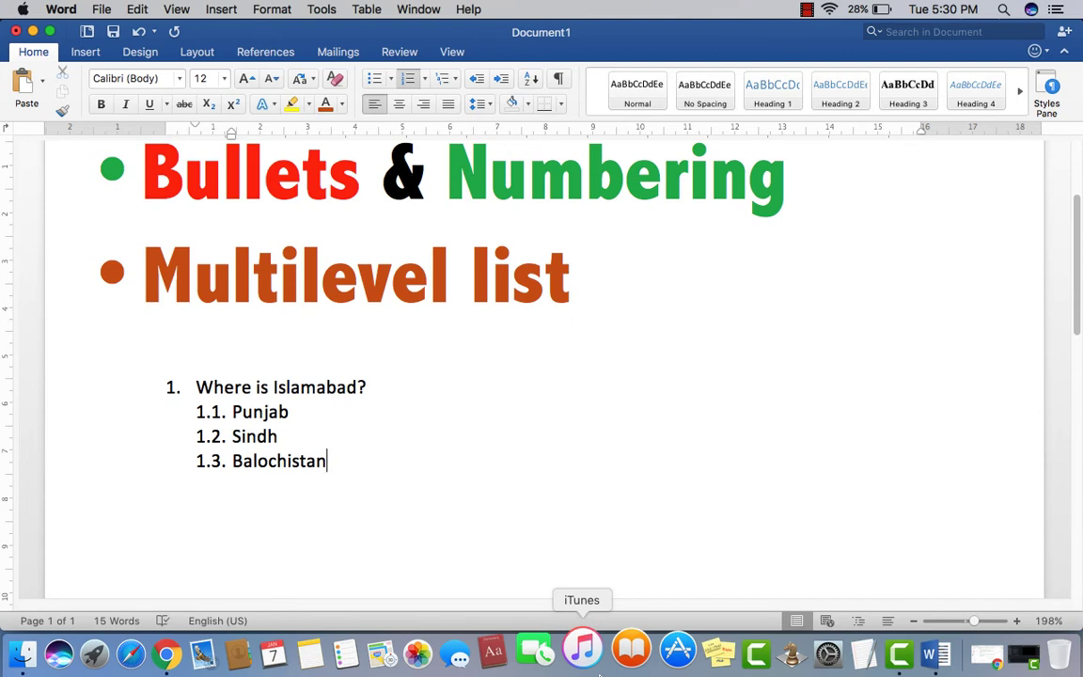
key(Return)
key(shift+Tab)
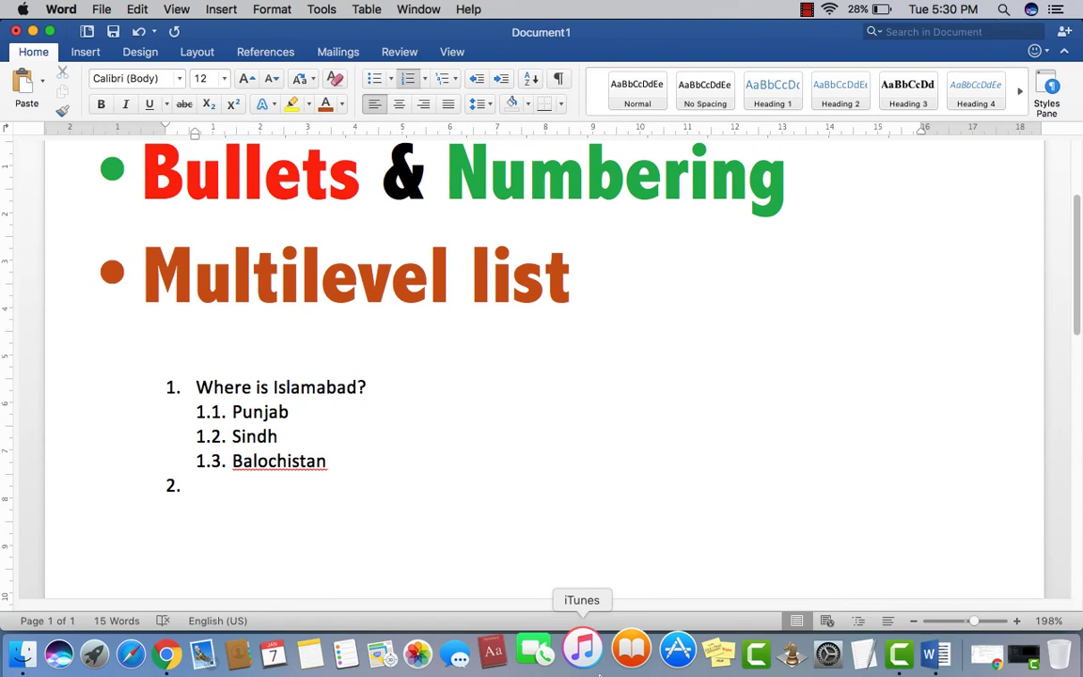
Step: Type question 2 as 'Who is the current PM of Pakistan'
text(Wh)
text(o is the )
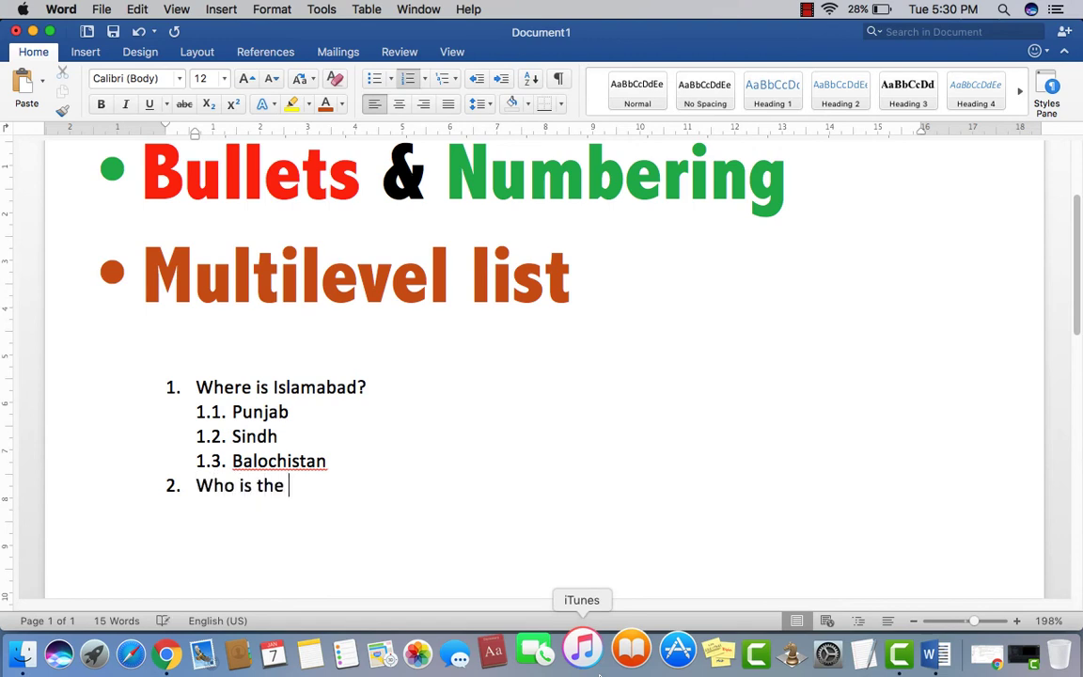
text(Pm)
key(BackSpace)
text(M)
key(BackSpace)
key(BackSpace)
text(current )
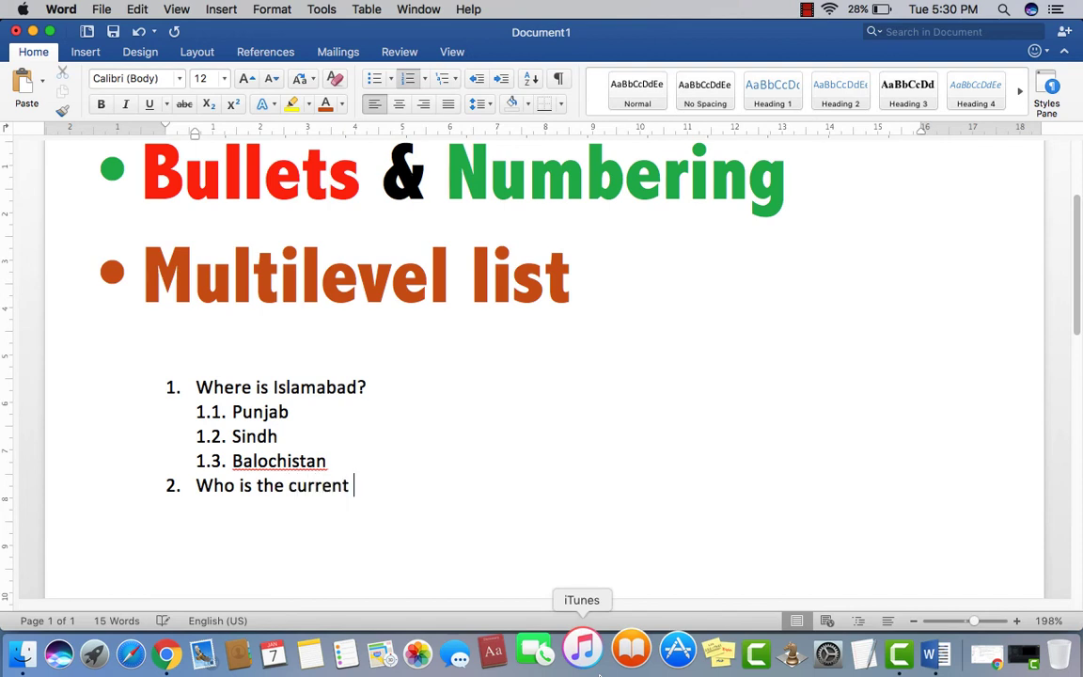
text(Pm)
key(BackSpace)
text(M of Pai)
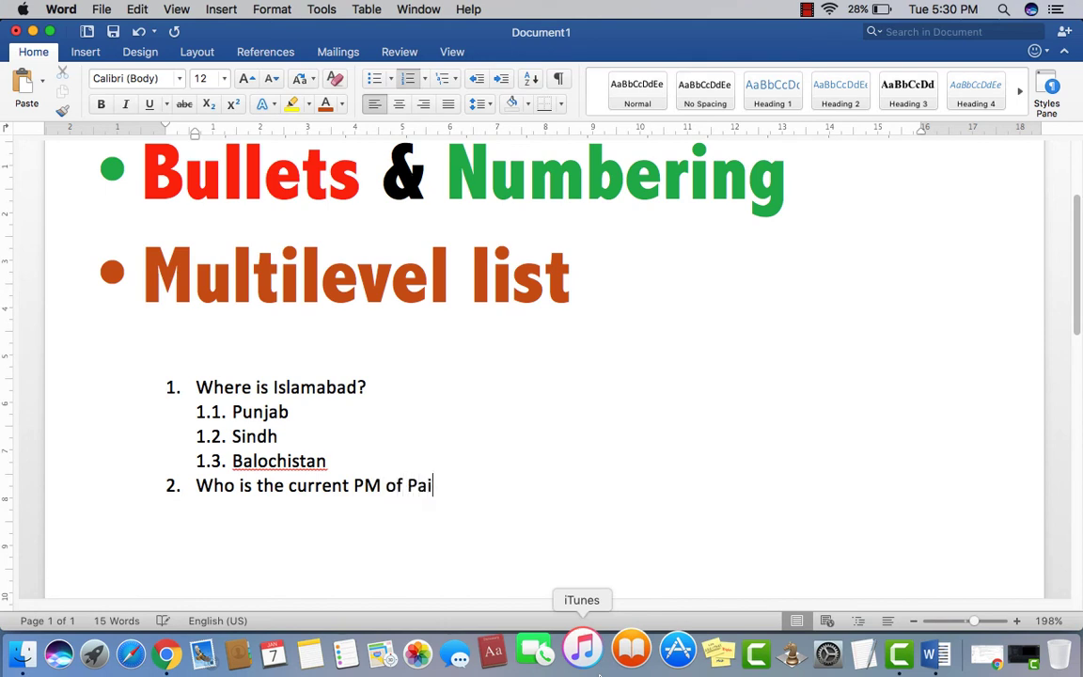
key(BackSpace)
text(kistan)
Step: Add three sample name answers as sub-items 2.1, 2.2 and 2.3 under question 2
key(Return)
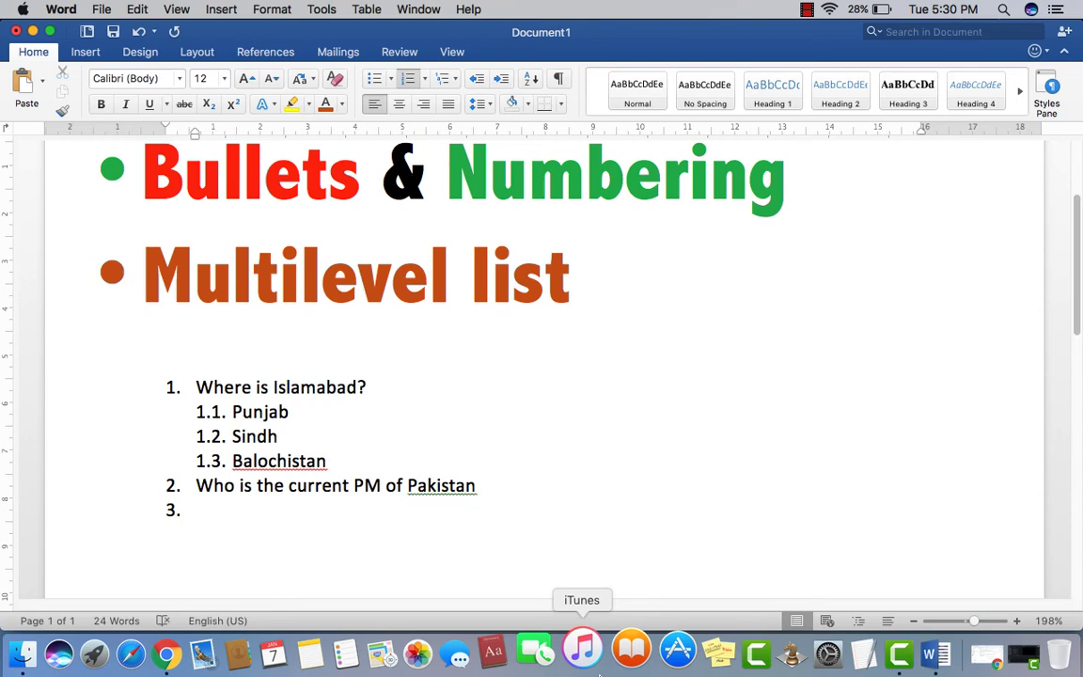
key(Tab)
text(Ahmed)
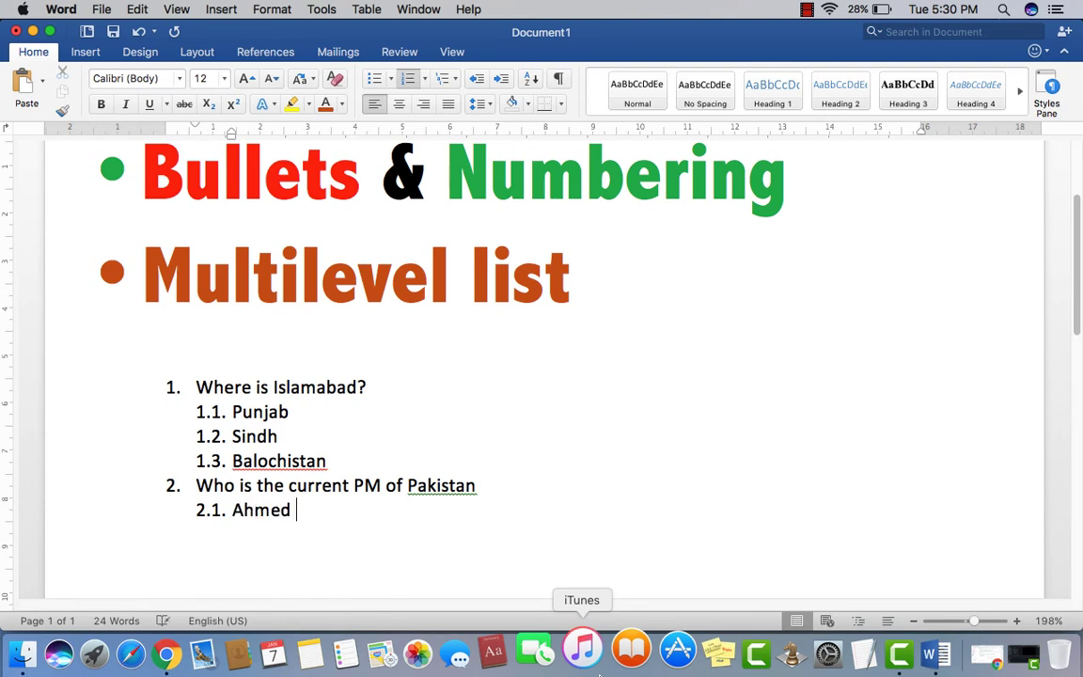
key(Return)
text(Nad)
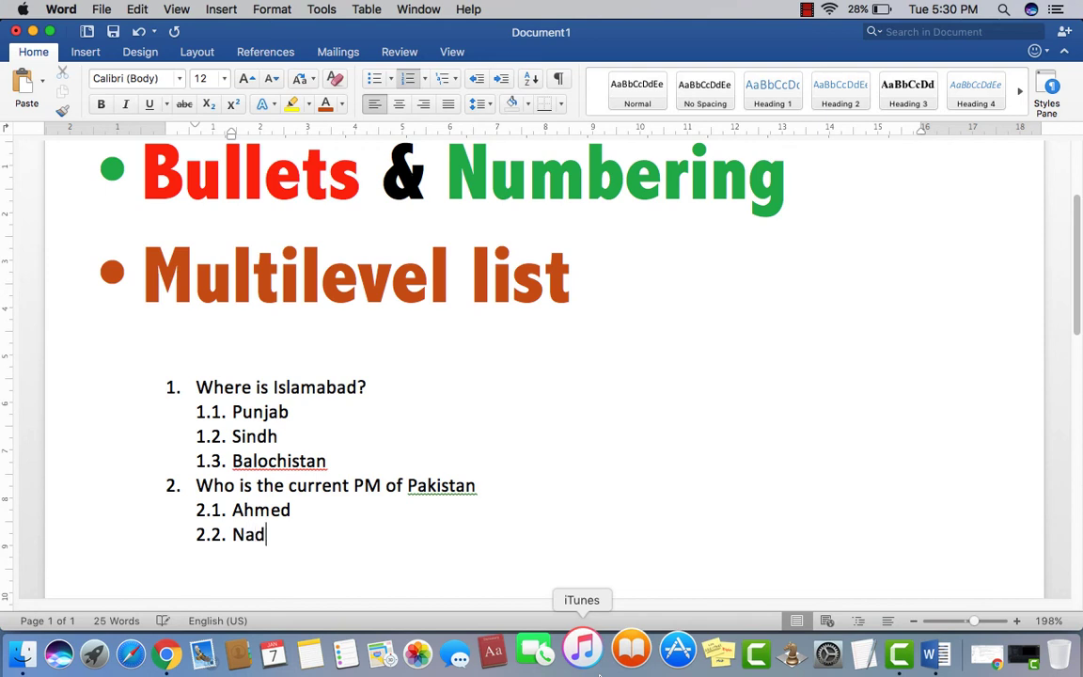
text(eem)
key(Return)
text(R)
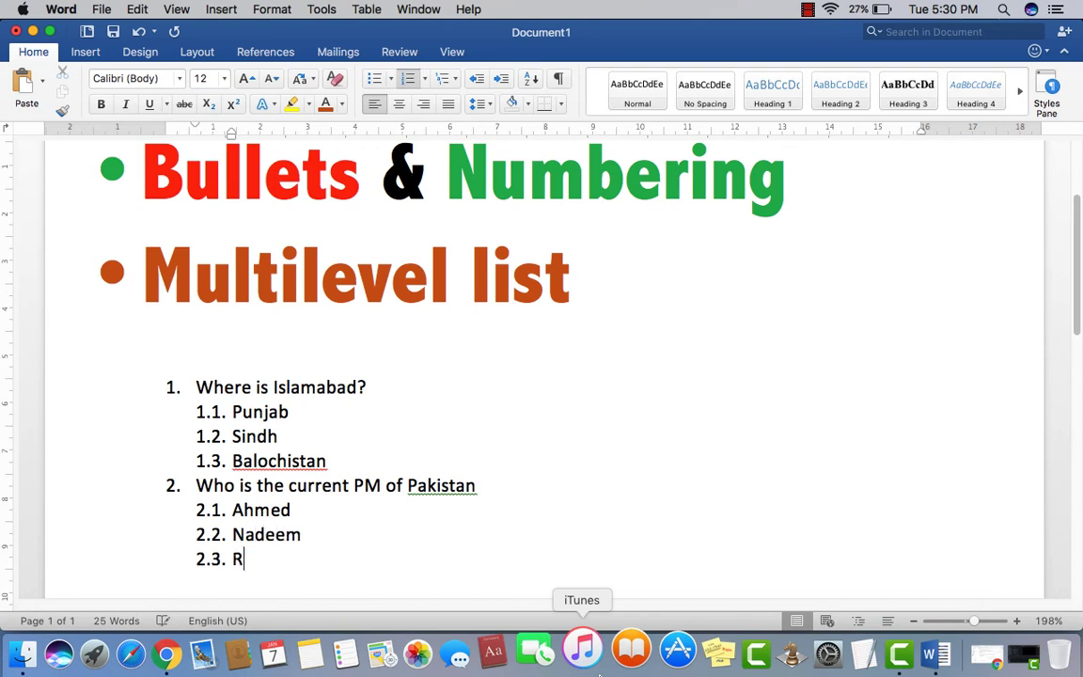
text(la)
key(BackSpace)
key(BackSpace)
text(iaz)
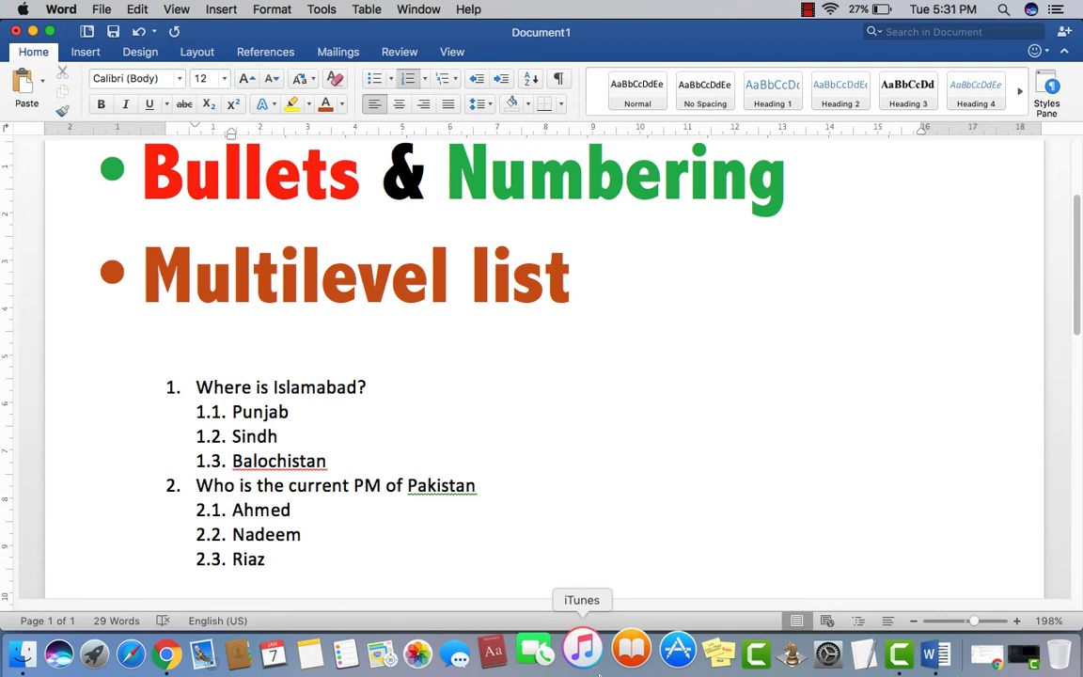
Step: Add placeholder item 3 with two placeholder sub-items 3.1 and 3.2
key(Return)
key(shift+Tab)
text(Fj kdsjflkdjflksjdfkljsdlkf jsdlf jsdfj)
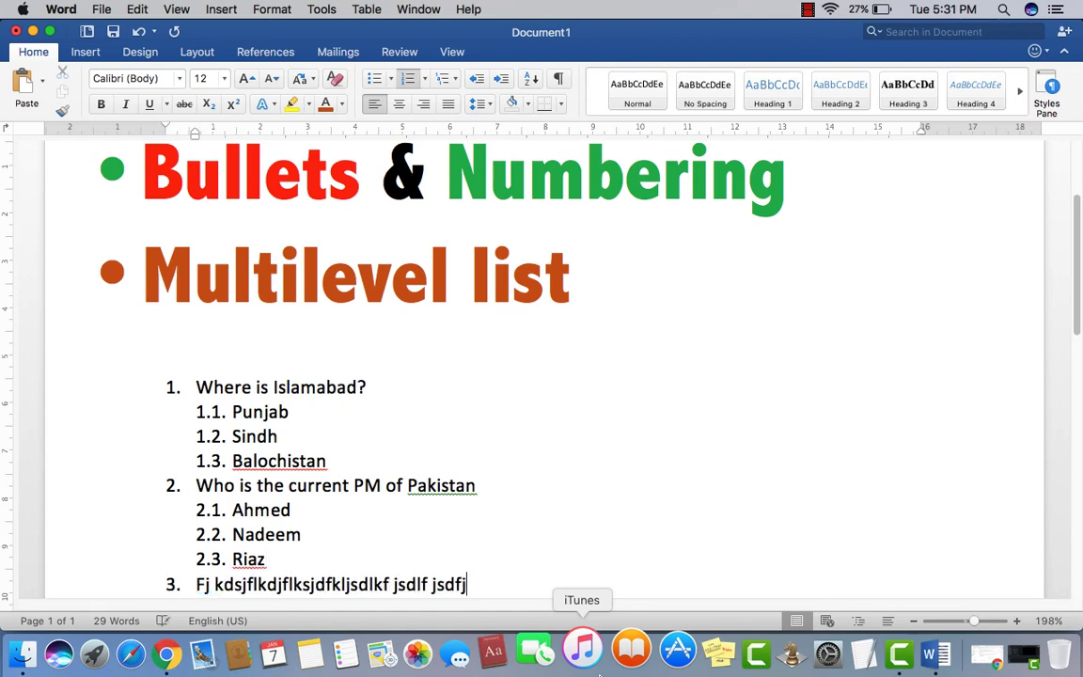
key(Return)
key(Tab)
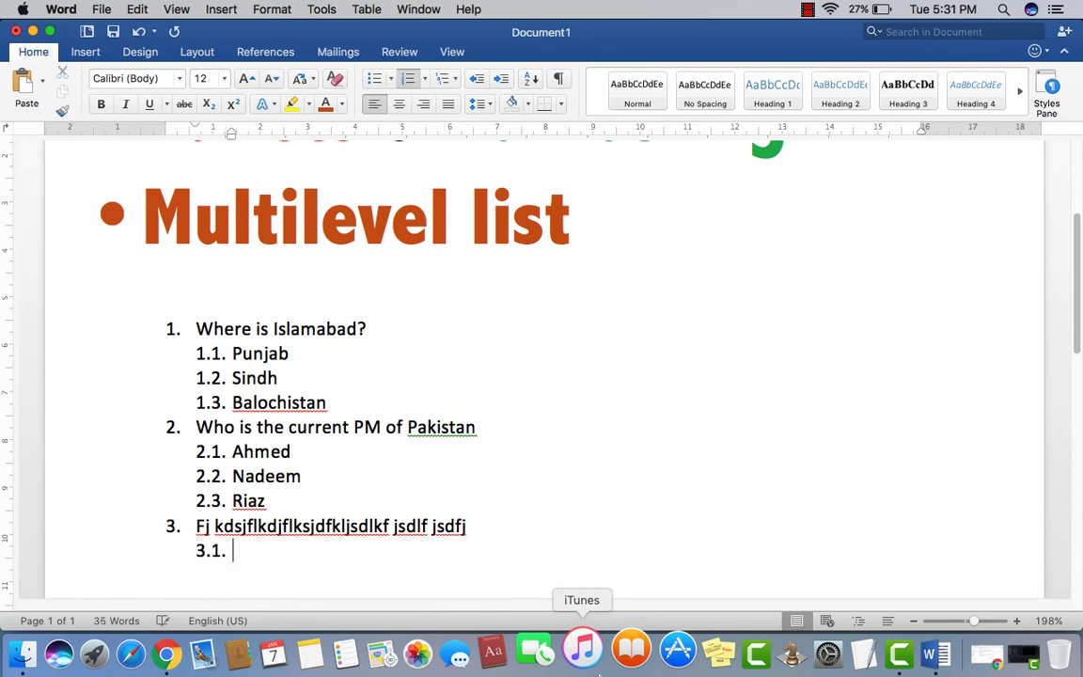
text(Jfkdjflsdjf)
key(Return)
text(F sdkfj)
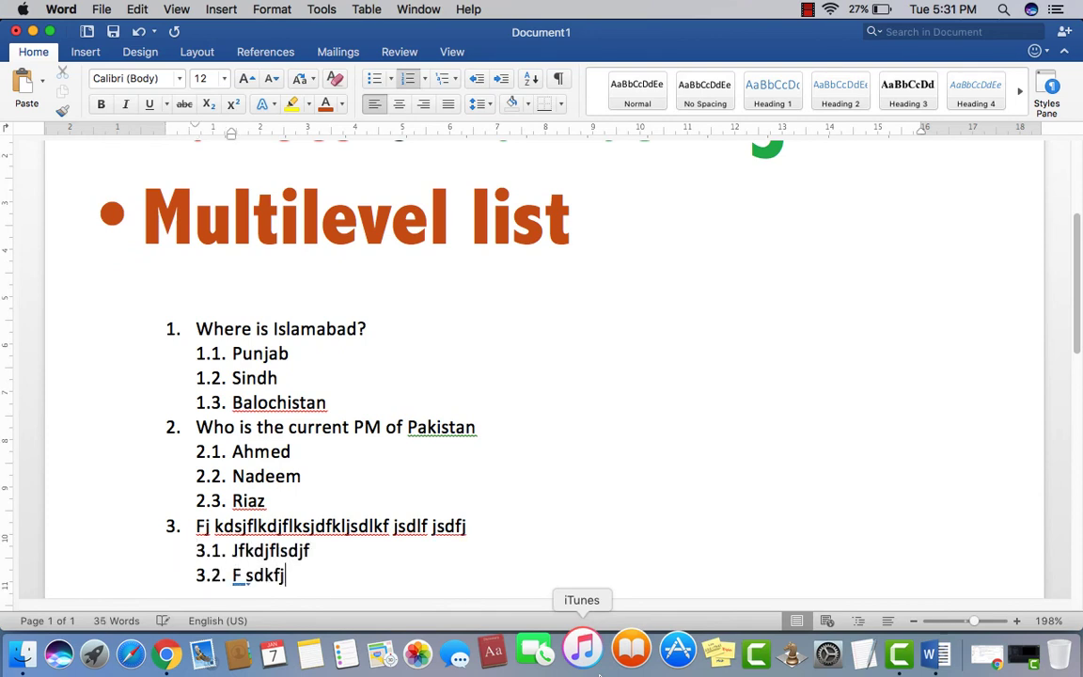
text(lsdf)
Step: Add placeholder item 4 with three placeholder sub-items 4.1 to 4.3
key(Return)
key(shift+Tab)
text(hjfshd)
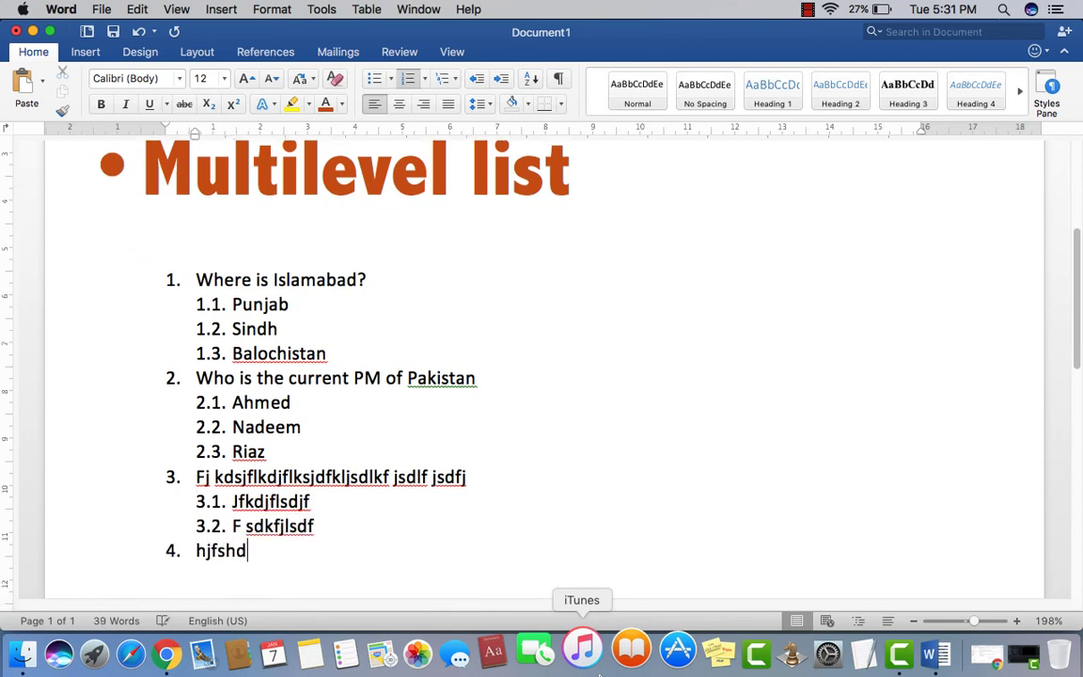
text(kjfh dskjfhsdkjfhksjf ksdf)
key(Return)
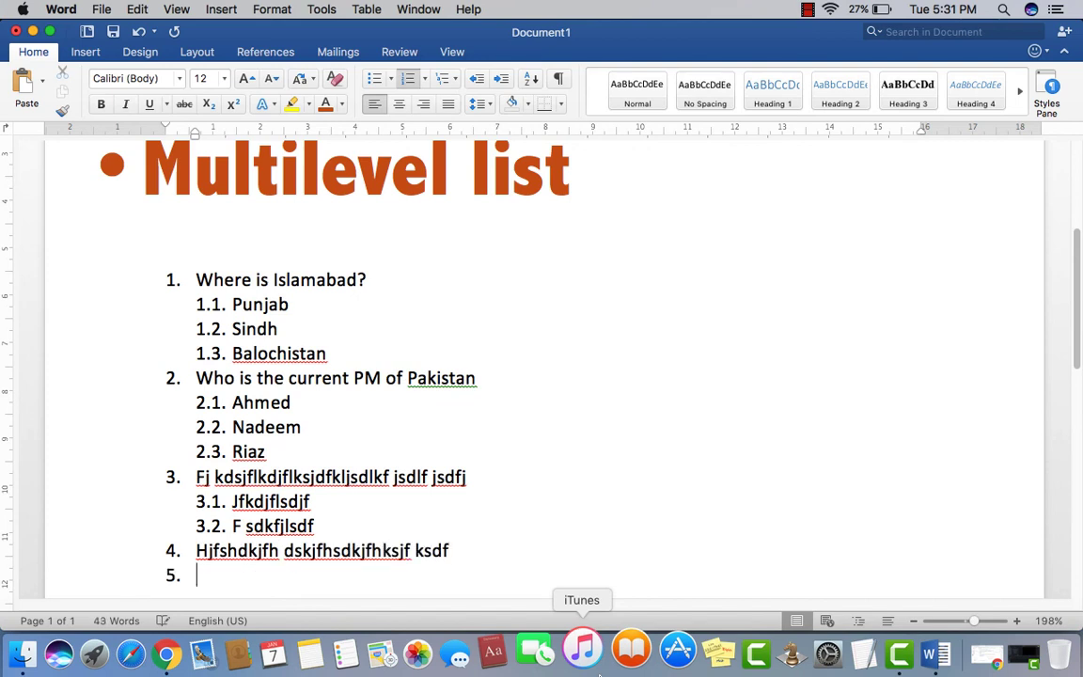
key(Tab)
text(fshkfjhdskjf)
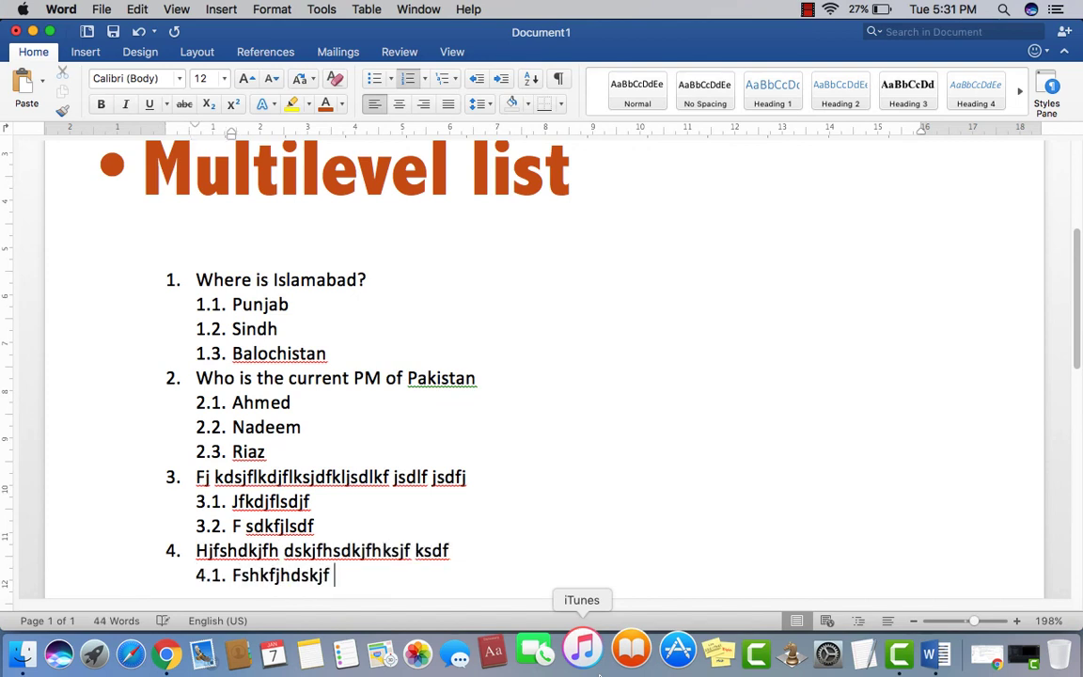
key(Return)
text(d fsfsdf)
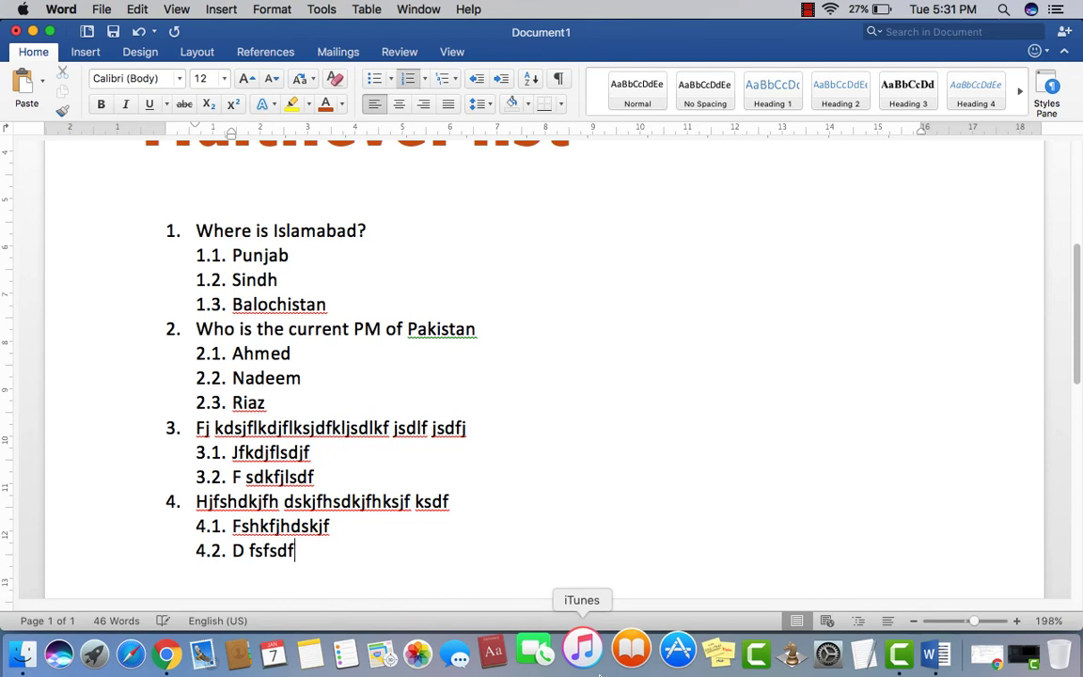
key(Return)
text(f djflkd)
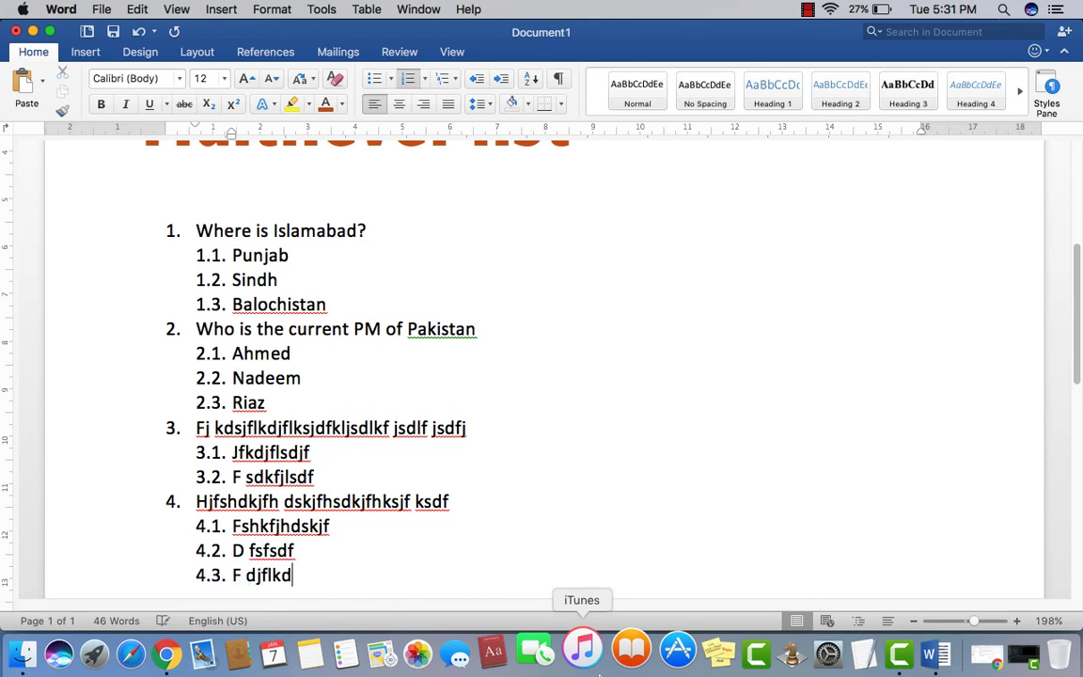
scroll(577, 506, down, 1)
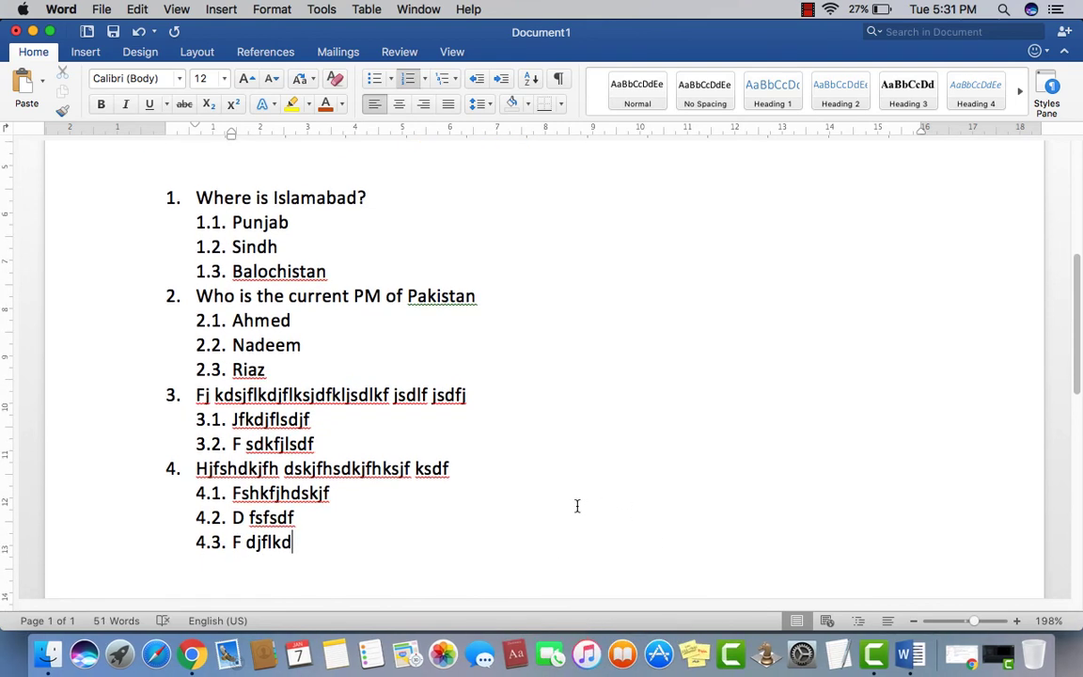
scroll(577, 508, up, 2)
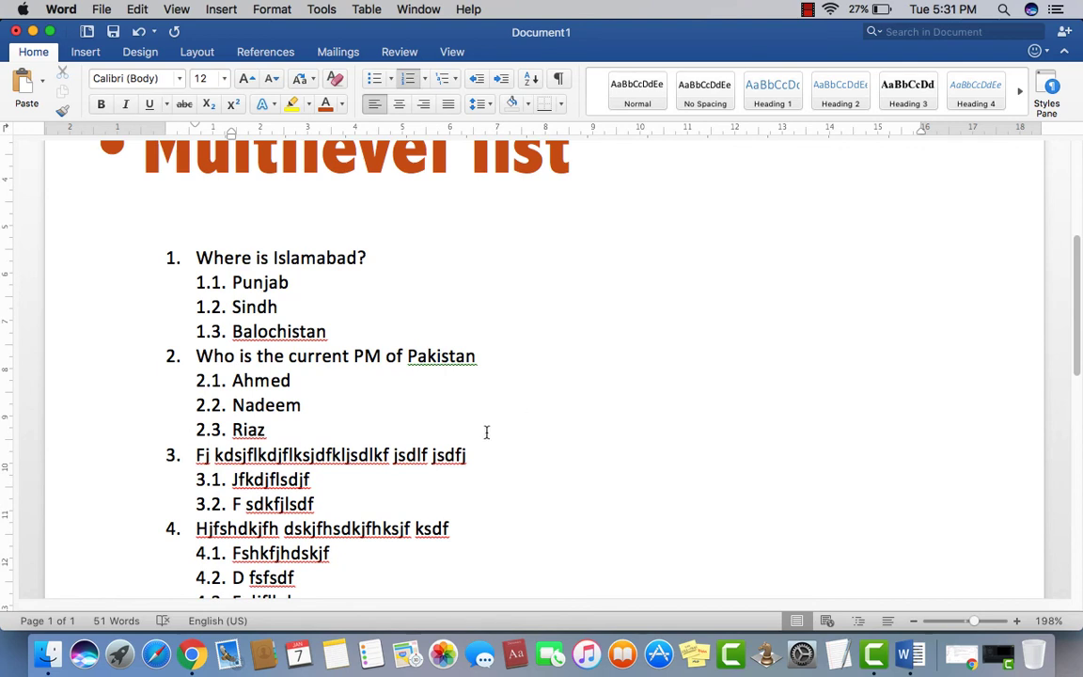
scroll(483, 414, down, 1)
scroll(481, 406, up, 5)
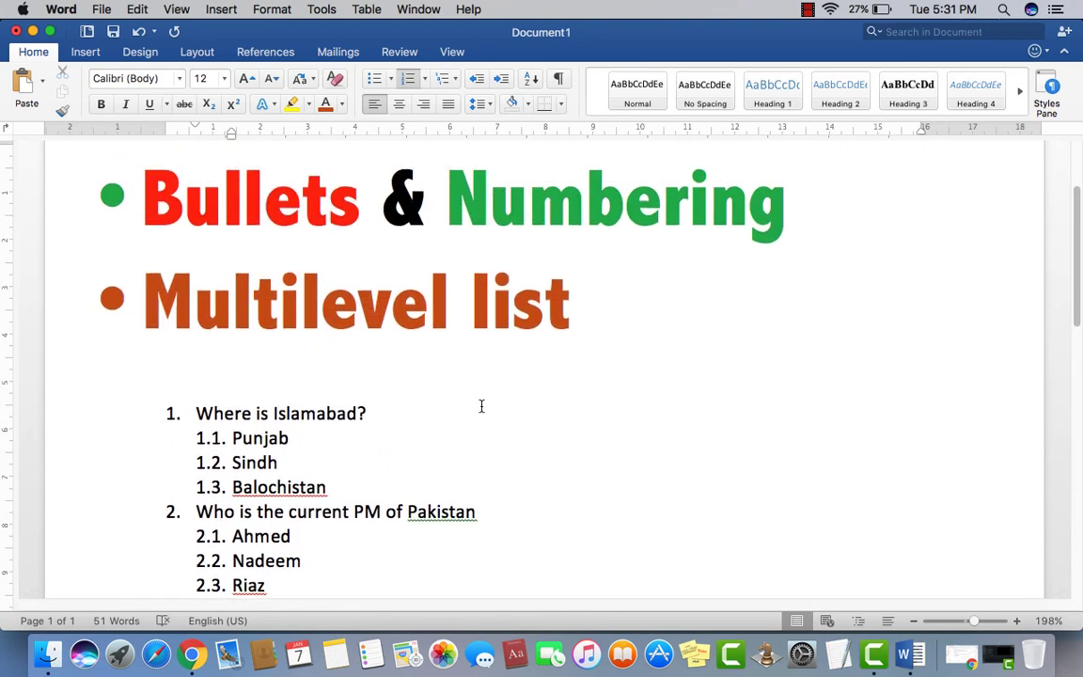
scroll(482, 406, up, 2)
drag(128, 226, 785, 341)
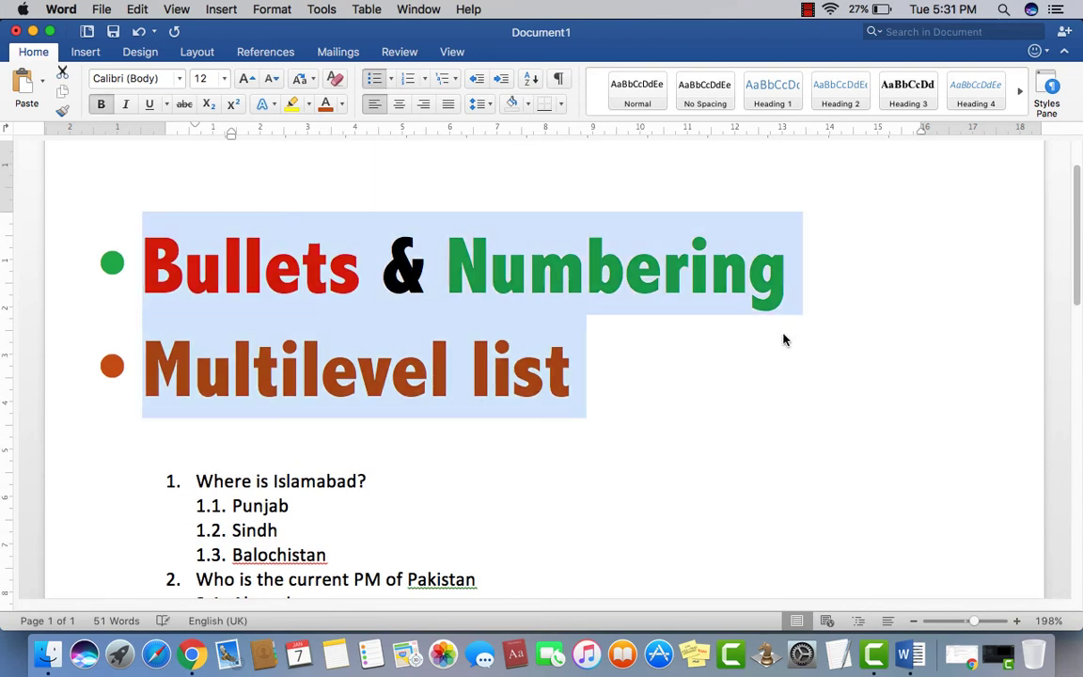
click(658, 442)
drag(573, 367, 141, 367)
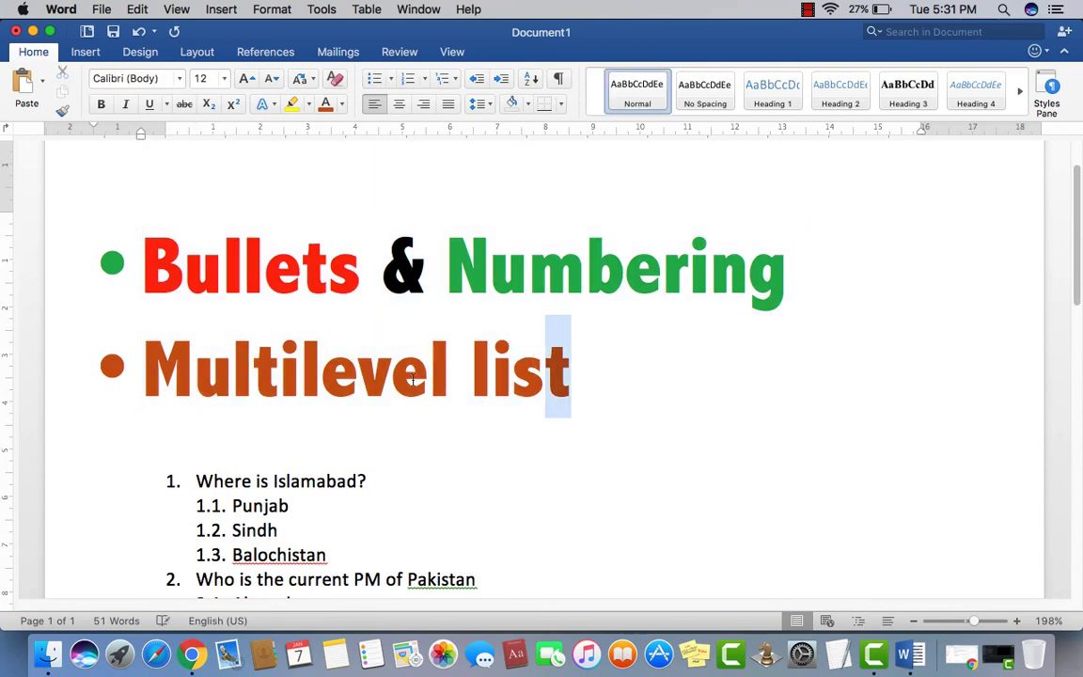
click(529, 506)
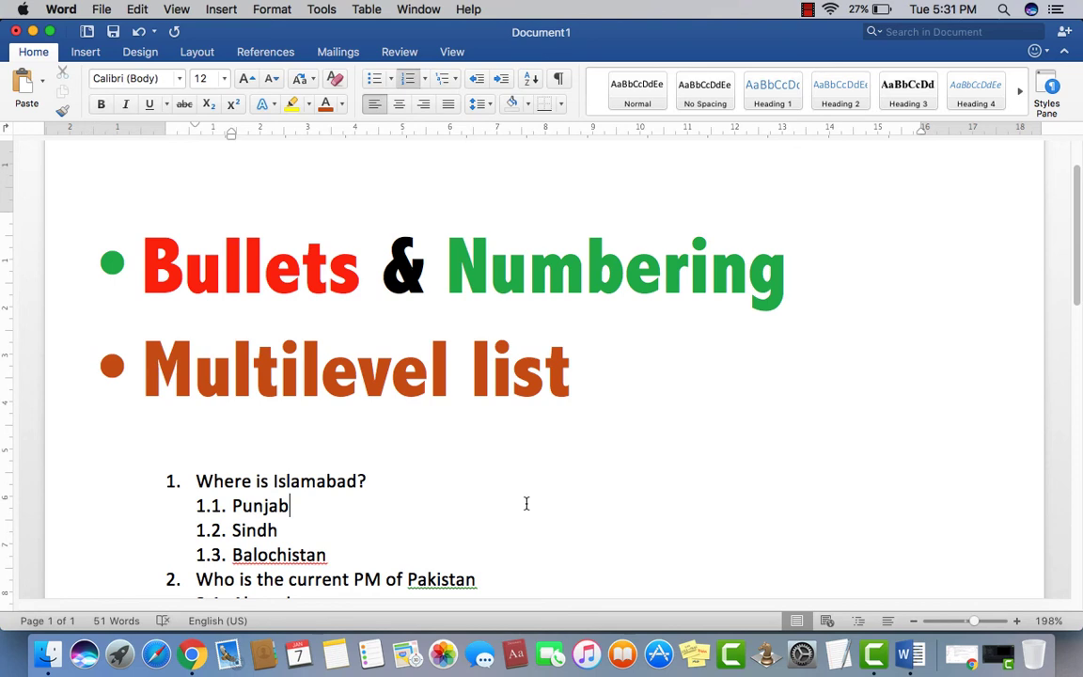